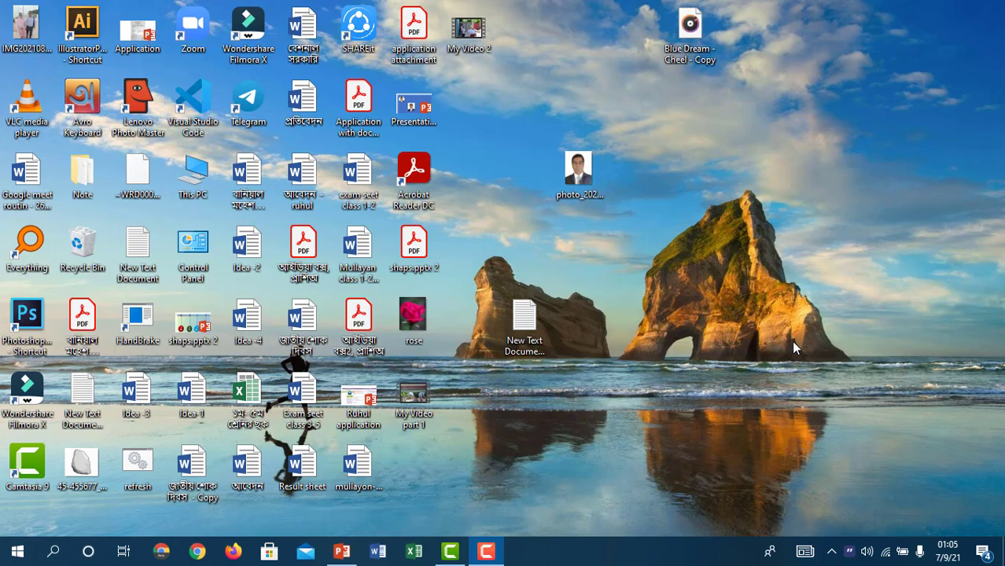
Restore the Presentation1 PowerPoint window from the taskbar.
left_click(341, 551)
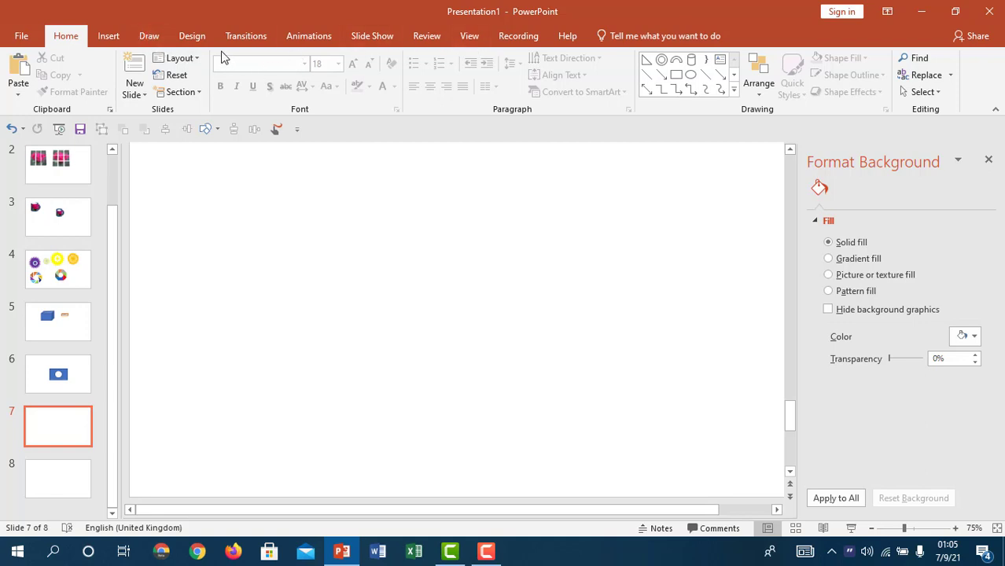
right_click(315, 39)
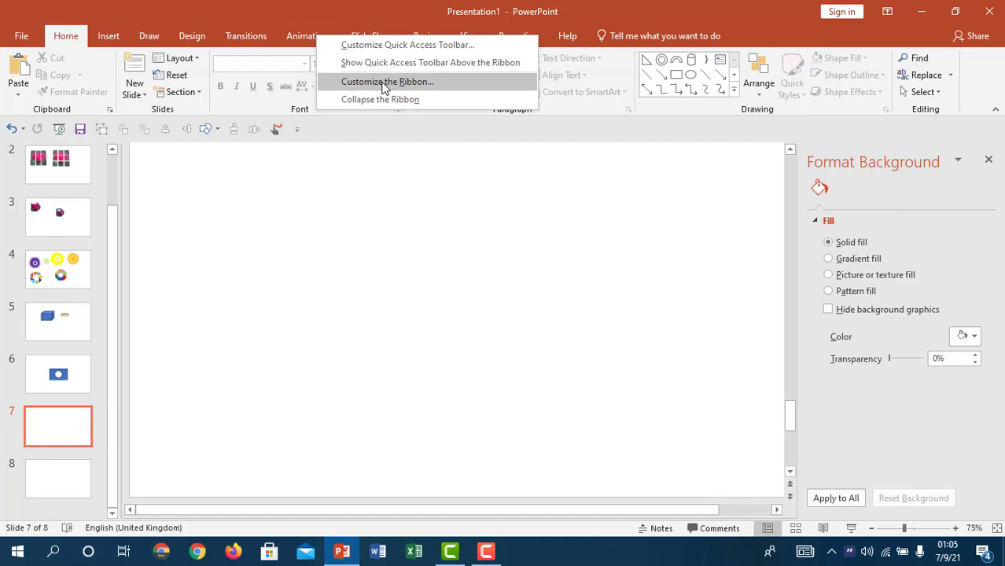
left_click(385, 84)
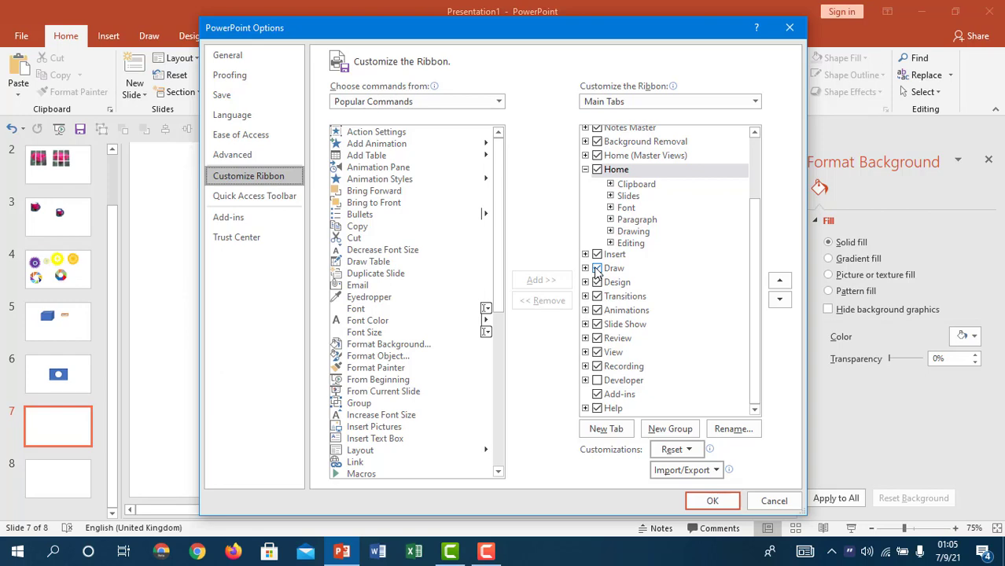
left_click(712, 503)
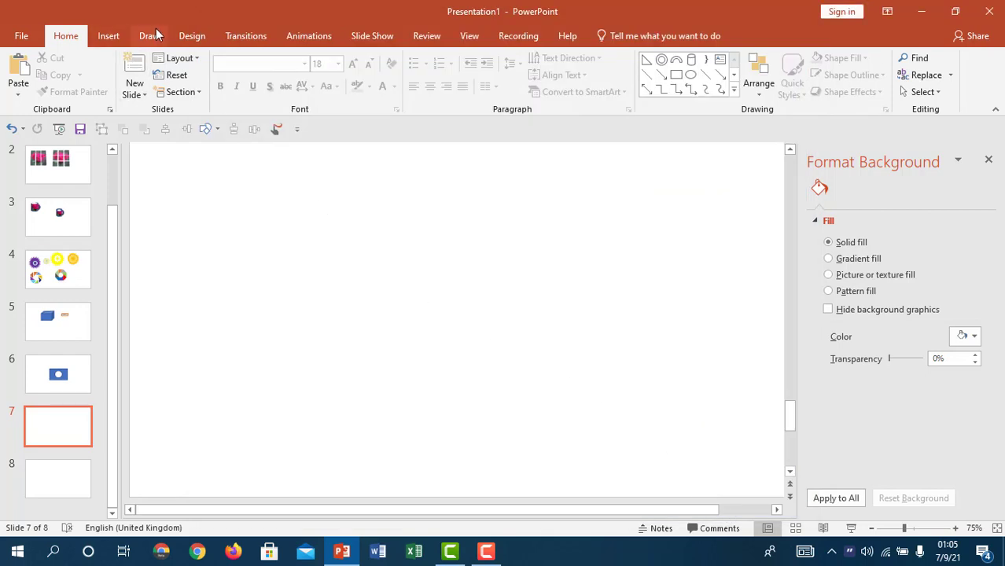
On the Draw tab, activate the pen and set its colour to green for inking slide 7.
left_click(151, 36)
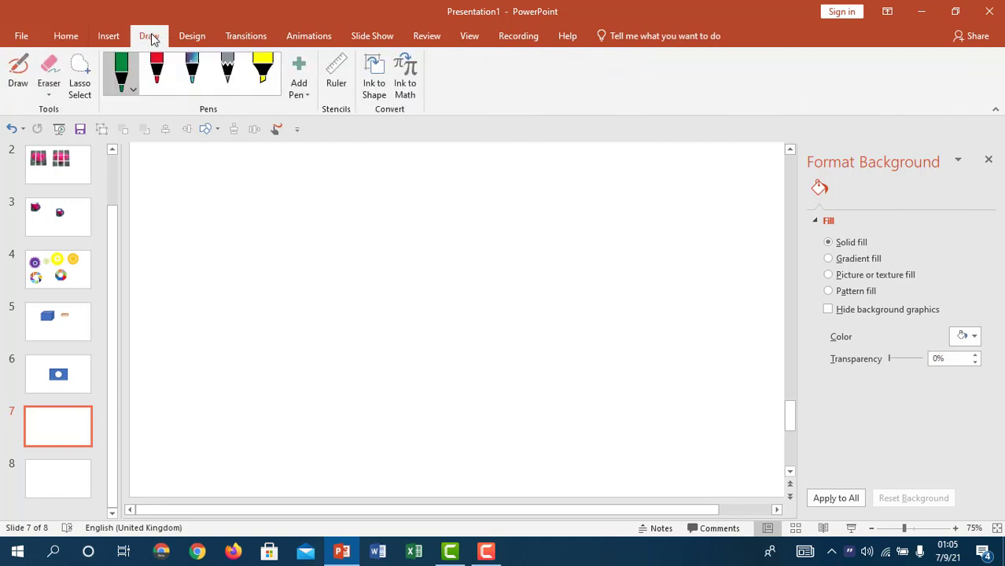
left_click(131, 82)
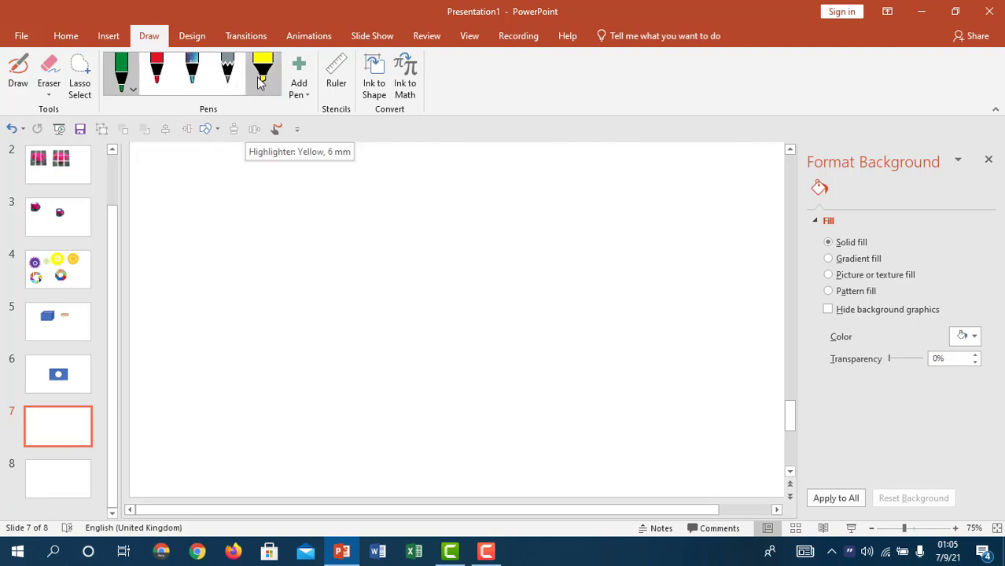
left_click(122, 81)
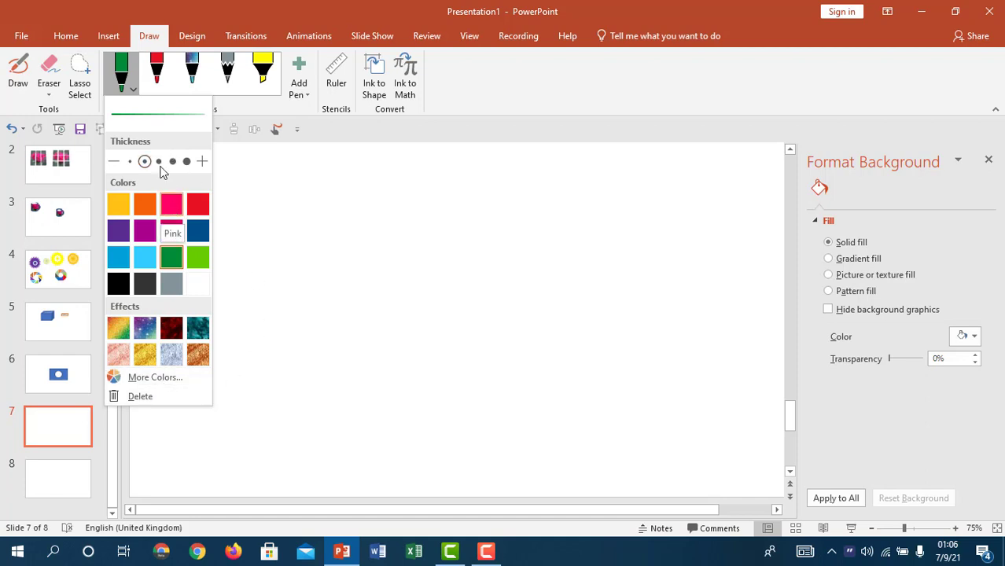
left_click(315, 176)
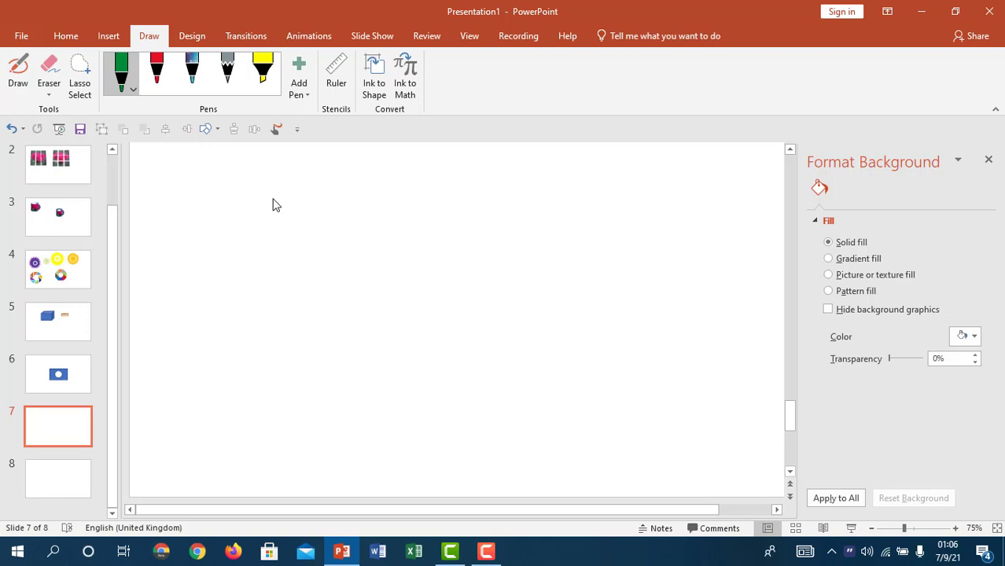
left_click(123, 70)
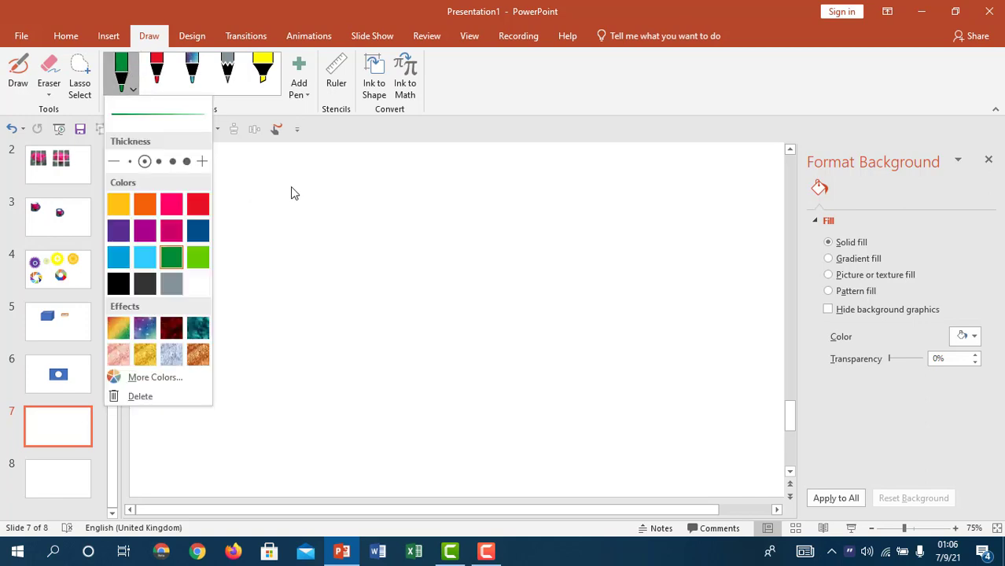
left_click(290, 187)
left_click_drag(291, 193, 330, 237)
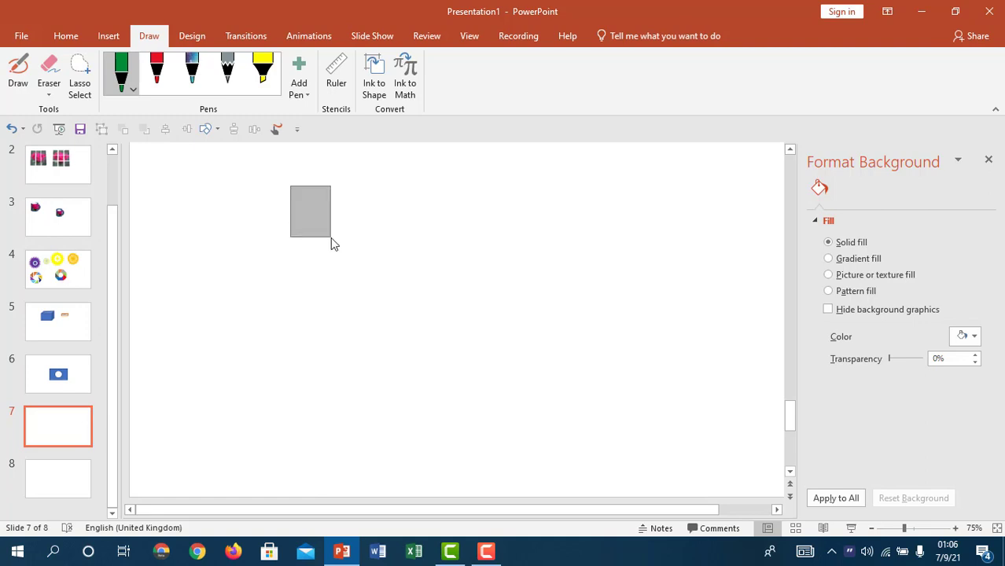
left_click(119, 77)
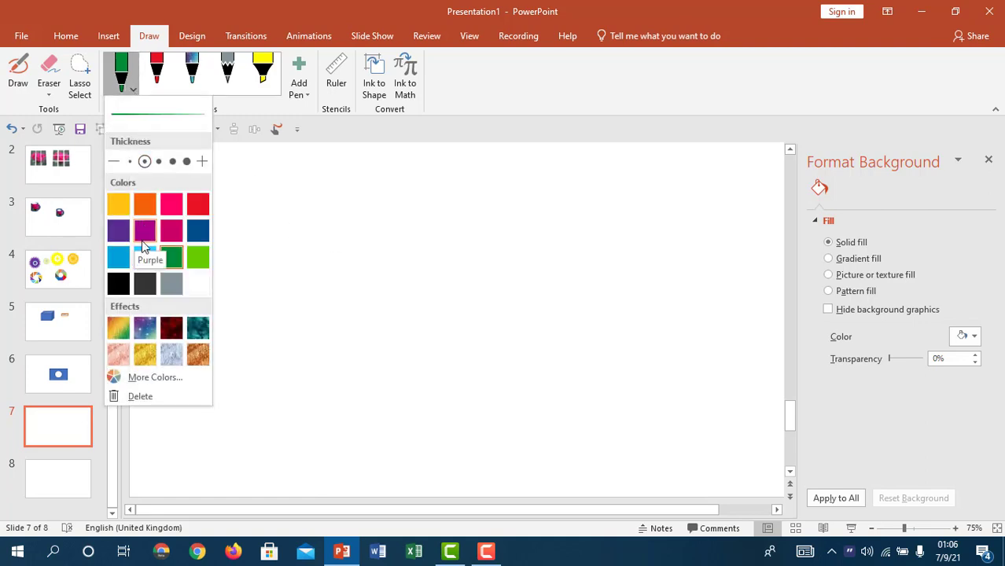
left_click(173, 256)
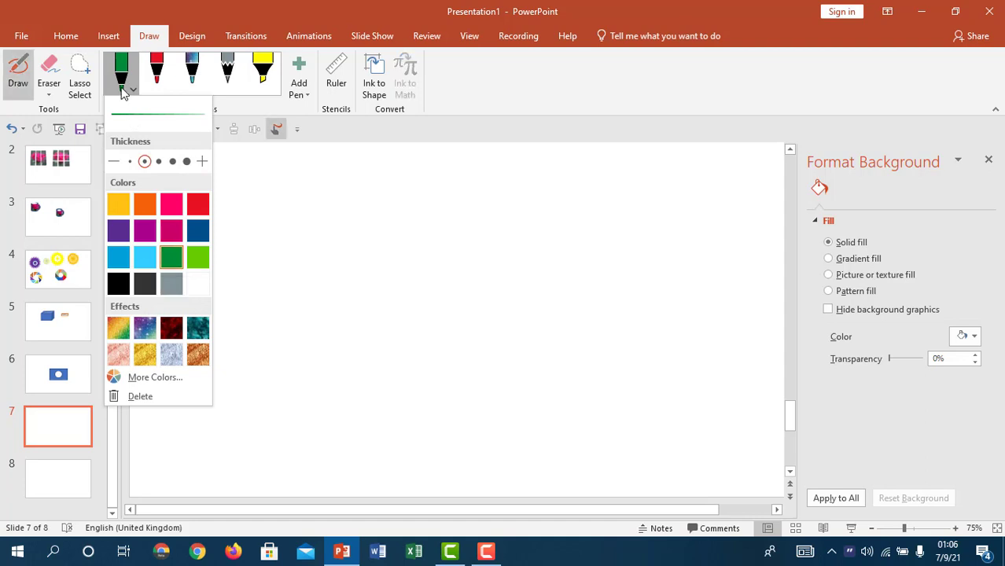
left_click(121, 91)
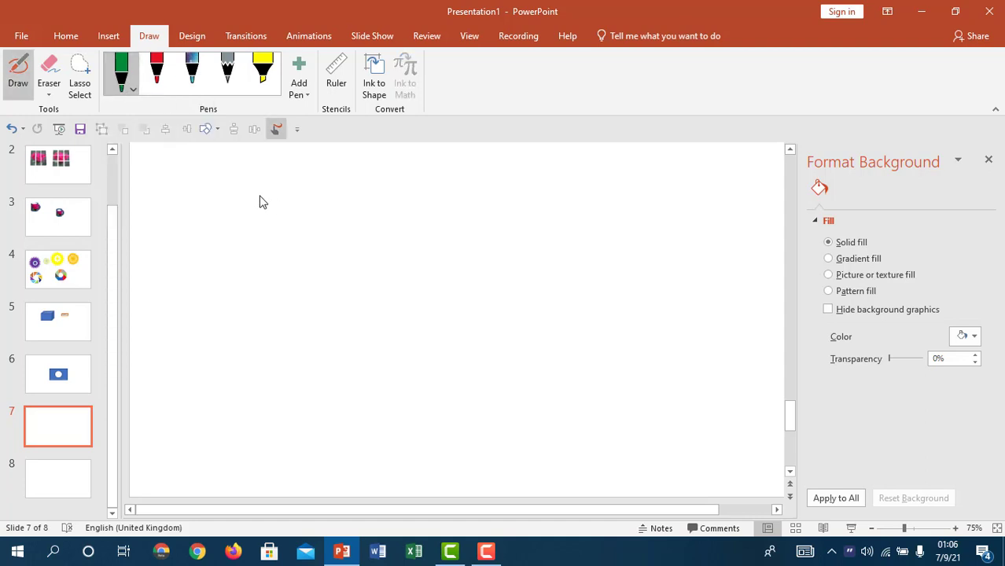
Handwrite a green ink fraction on slide 7: digits, a long fraction line, and digits beneath.
left_click_drag(260, 195, 319, 244)
left_click_drag(363, 182, 412, 242)
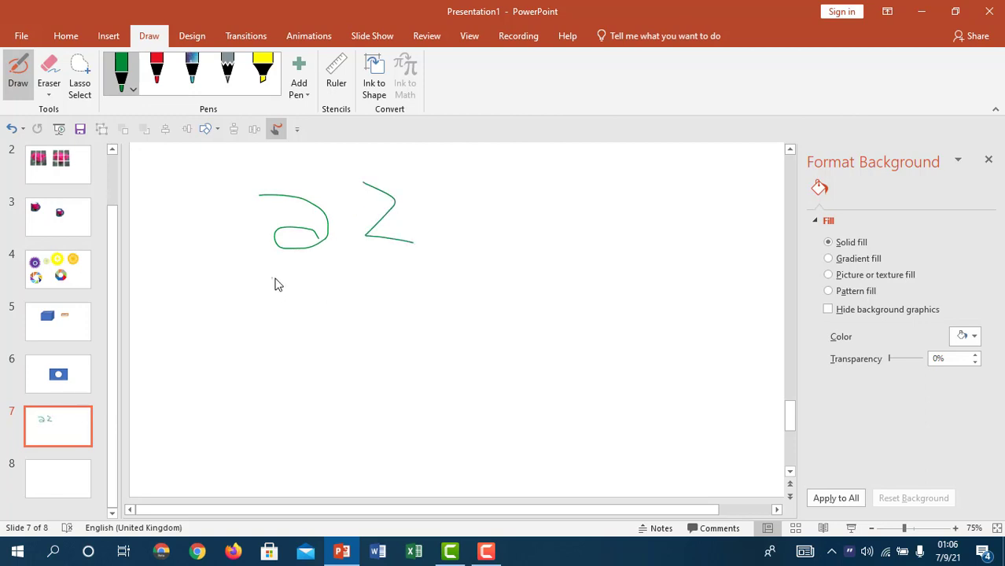
left_click_drag(272, 278, 336, 333)
left_click_drag(356, 264, 401, 300)
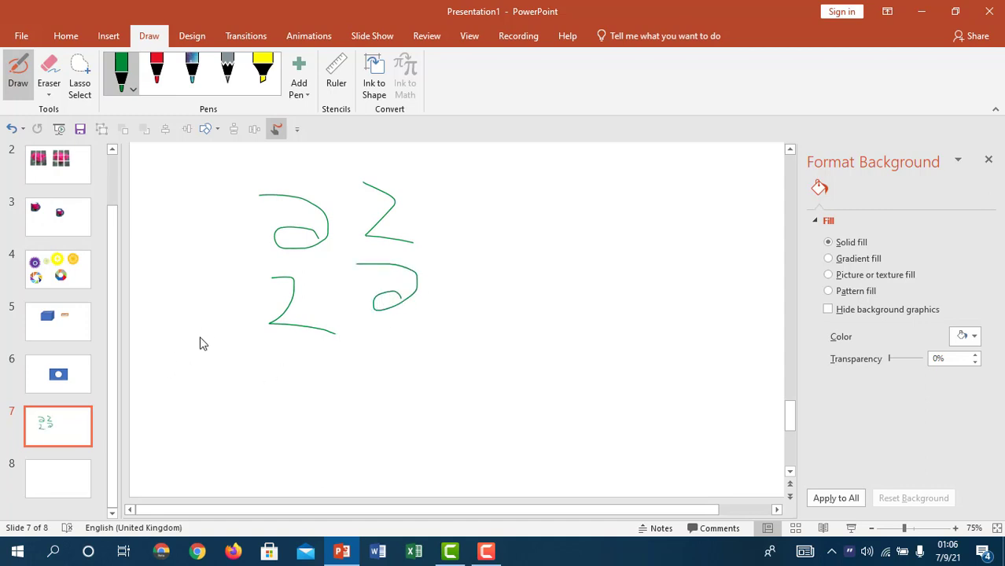
left_click_drag(200, 337, 554, 331)
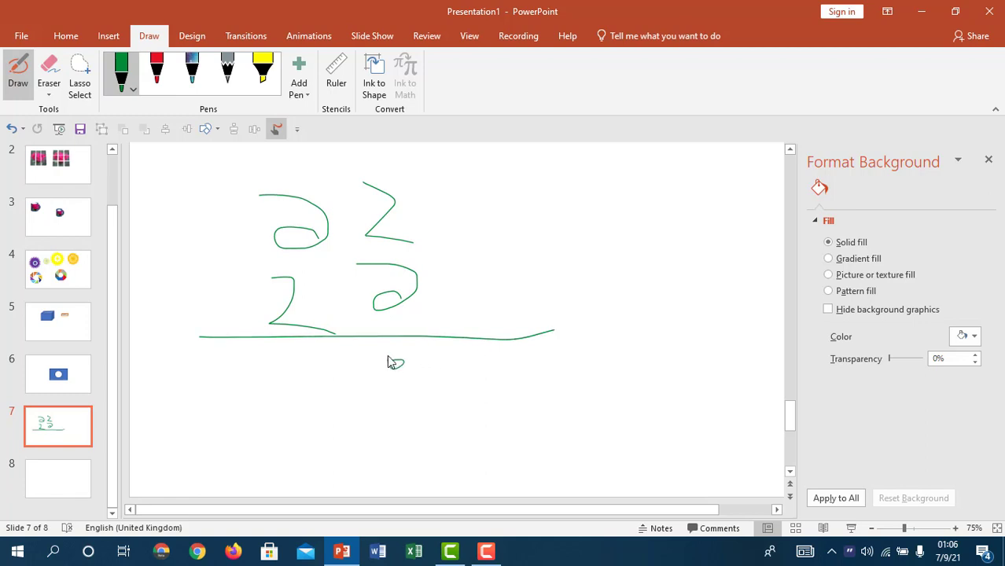
mouse_move(401, 364)
left_mouse_down()
mouse_move(417, 375)
mouse_move(350, 350)
left_mouse_up()
left_click_drag(283, 364, 227, 353)
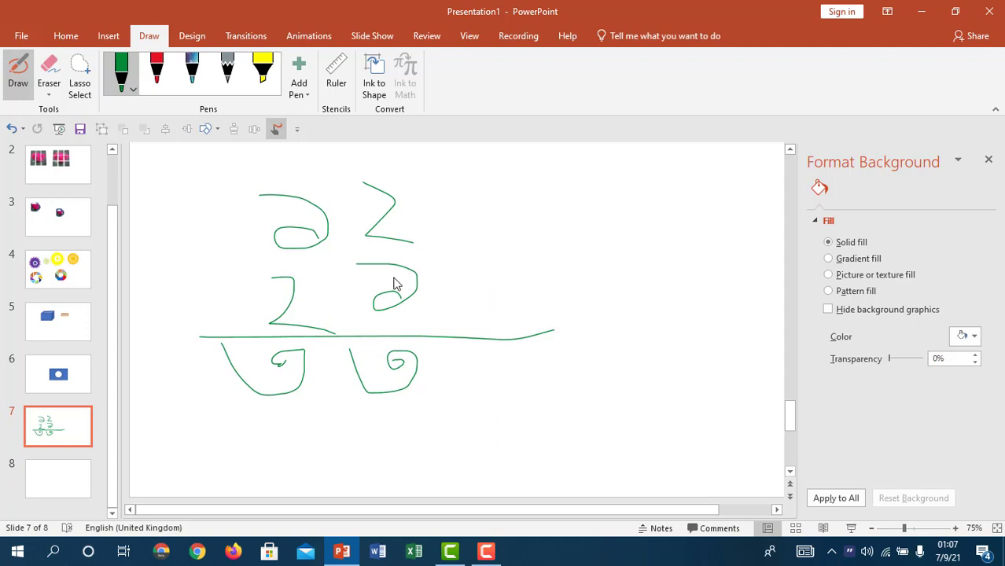
Scribble yellow highlighter over the handwritten digits.
left_click(261, 74)
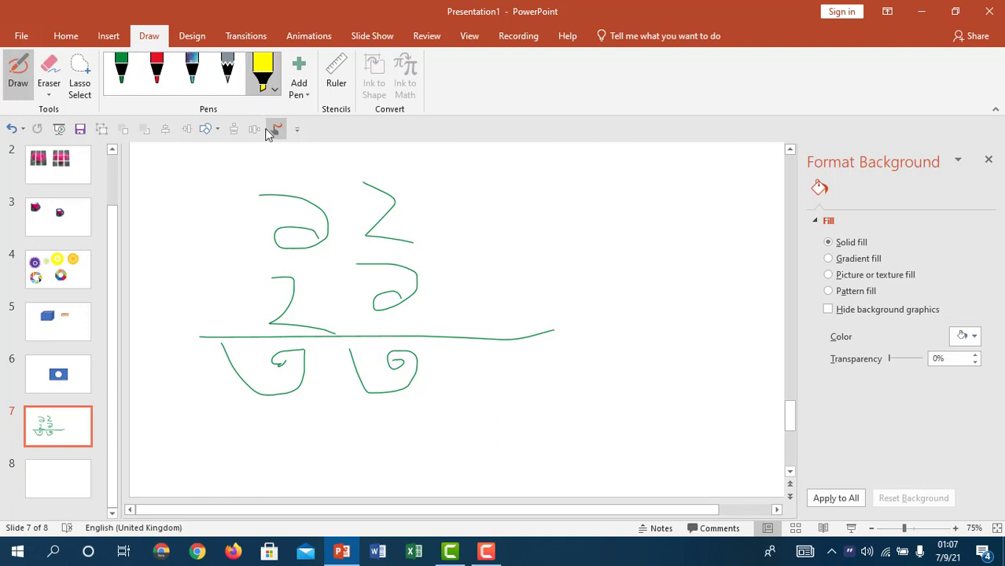
left_click(257, 185)
mouse_move(259, 191)
left_mouse_down()
mouse_move(426, 231)
mouse_move(326, 218)
mouse_move(216, 291)
mouse_move(354, 282)
mouse_move(421, 376)
left_mouse_up()
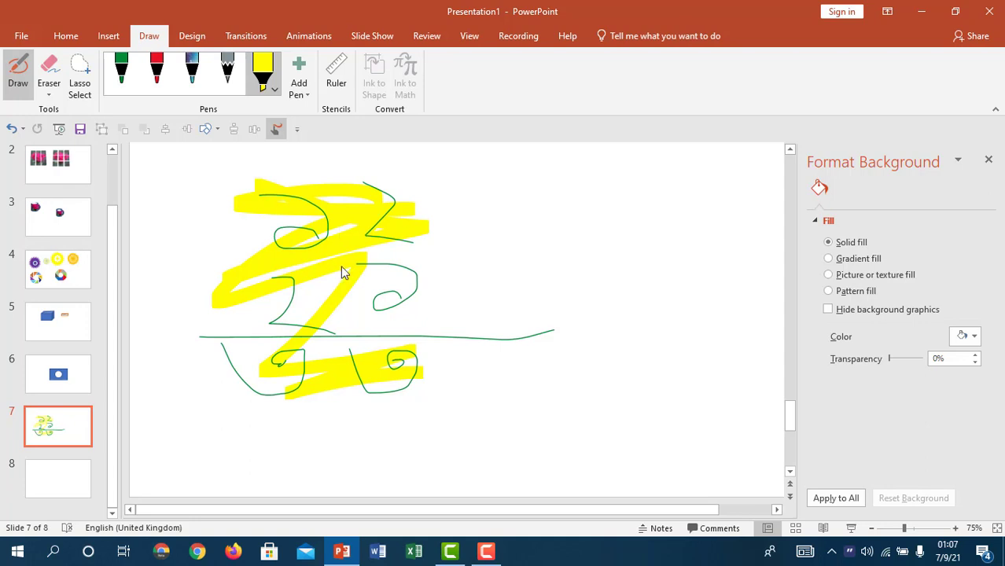
Change the highlighter colour to red and draw a large check-like stroke beside the digits.
left_click(267, 75)
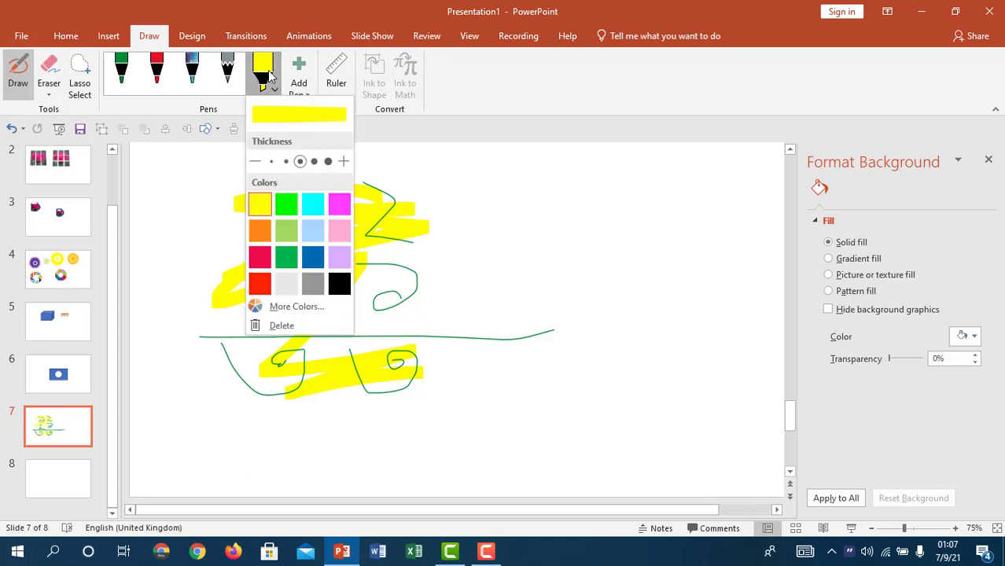
left_click(262, 281)
left_click(440, 230)
left_click_drag(437, 227, 496, 219)
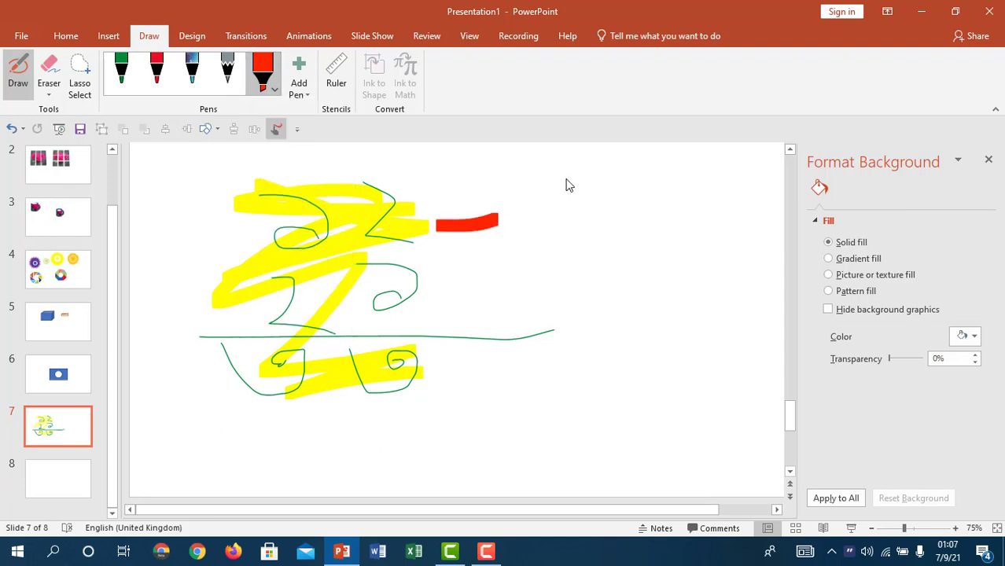
left_click_drag(565, 178, 482, 285)
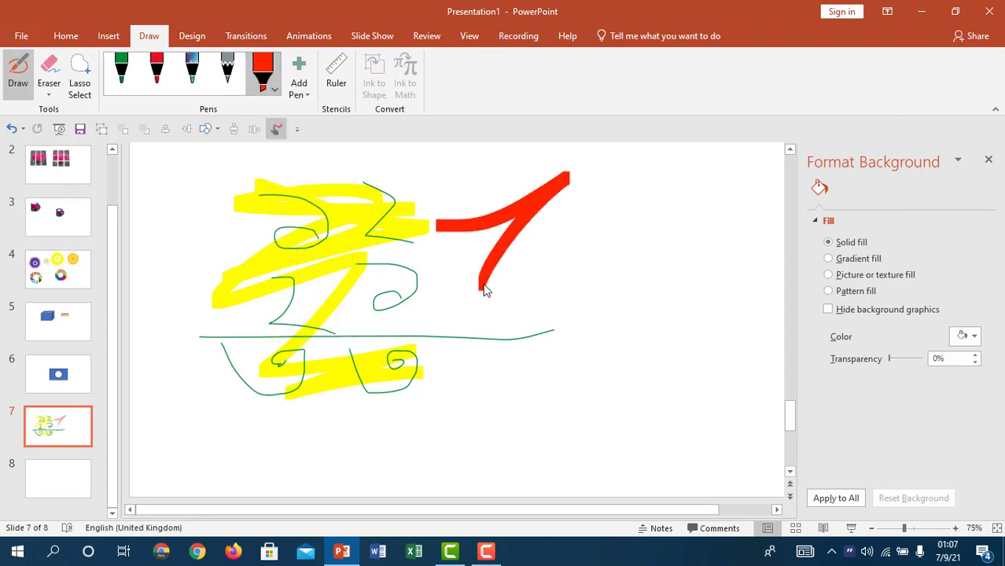
Erase the yellow and red highlighter strokes, leaving only the green ink fraction.
left_click(49, 76)
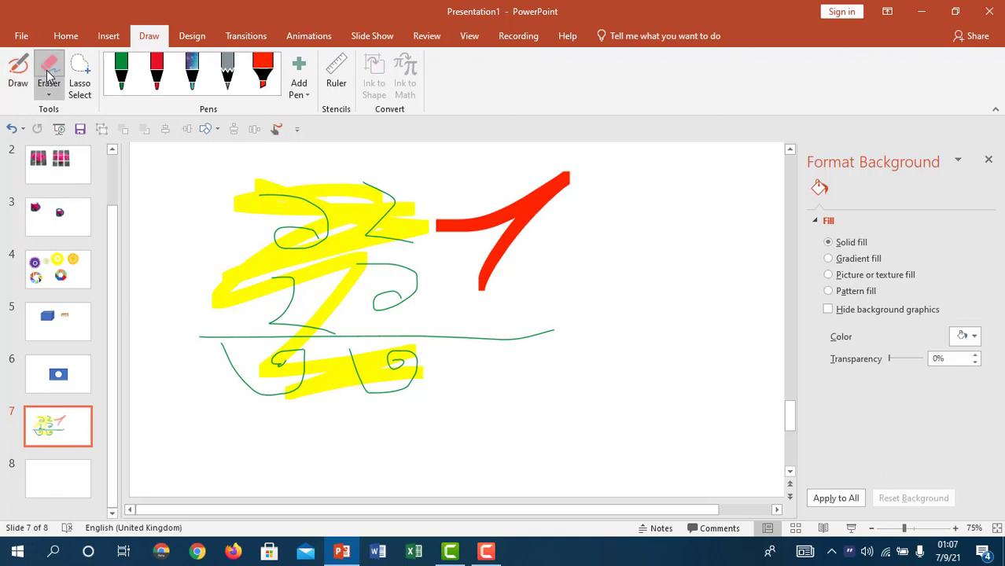
left_click(346, 224)
left_click(481, 227)
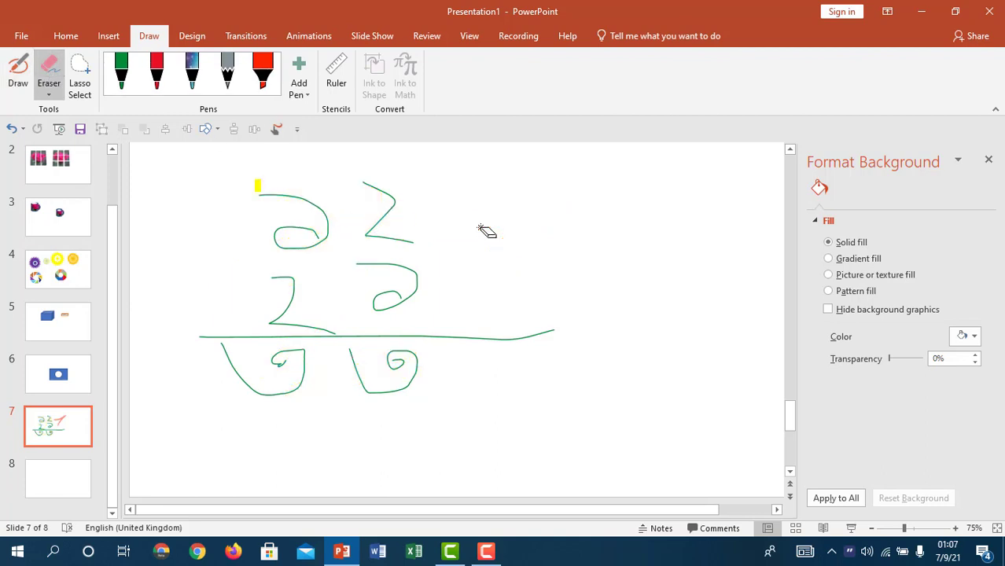
left_click(258, 187)
Turn Lasso Select off and open the Ink to Math input pad.
left_click(305, 92)
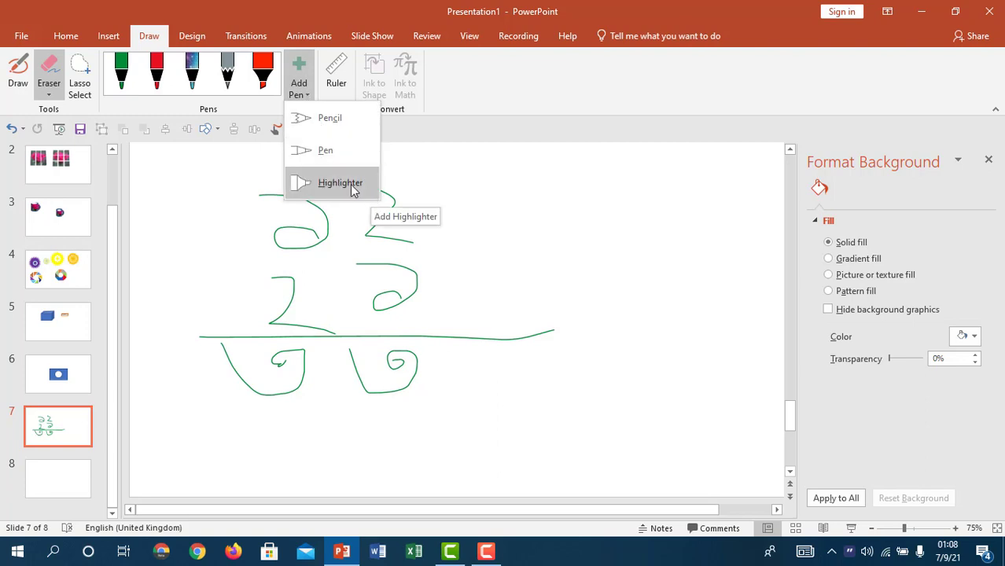
left_click(397, 187)
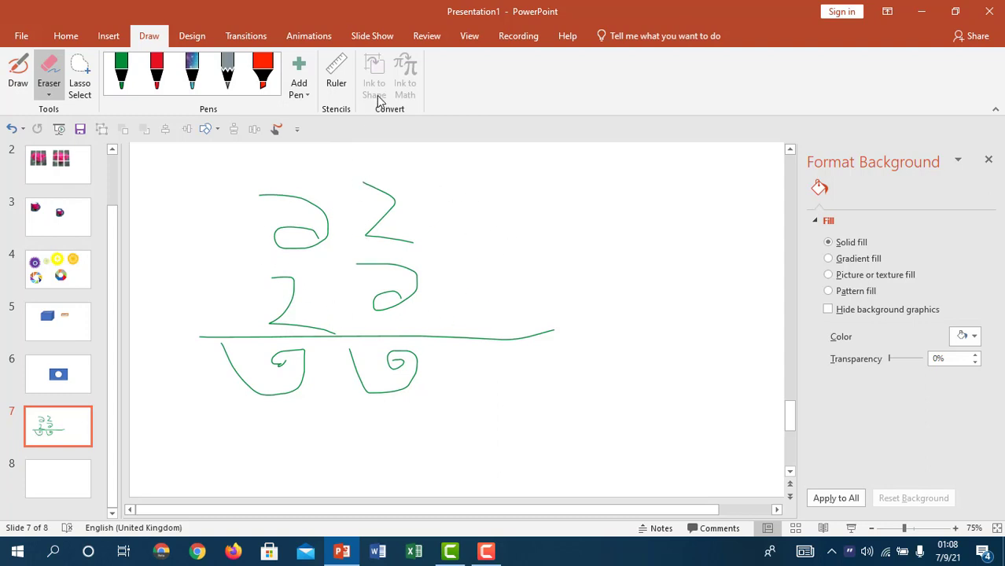
left_click(83, 68)
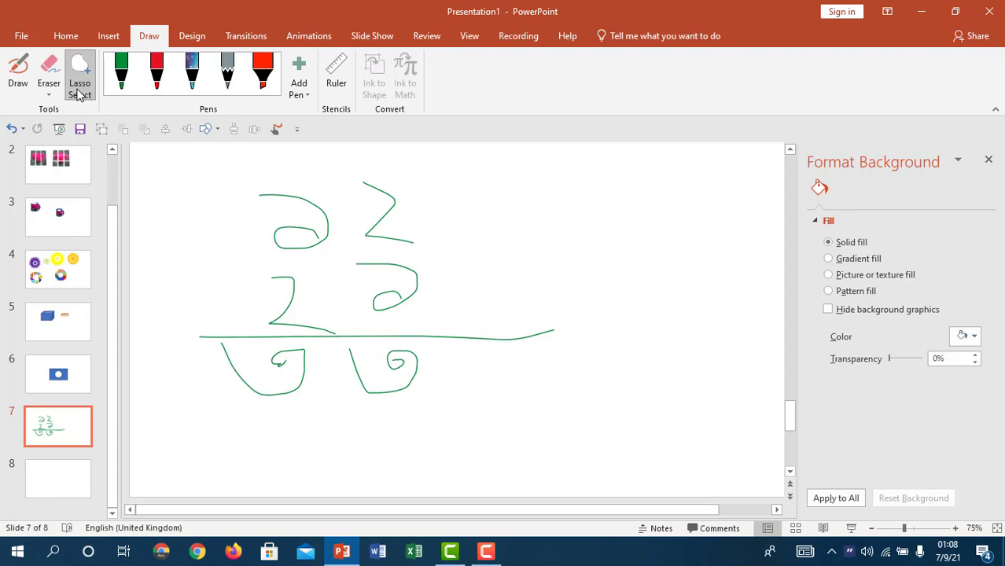
left_click(82, 89)
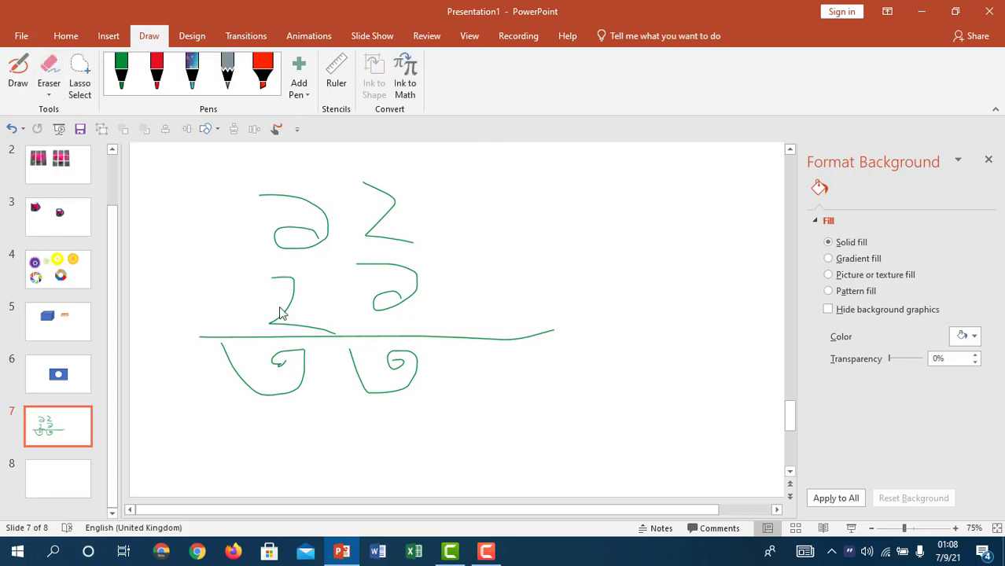
left_click(406, 84)
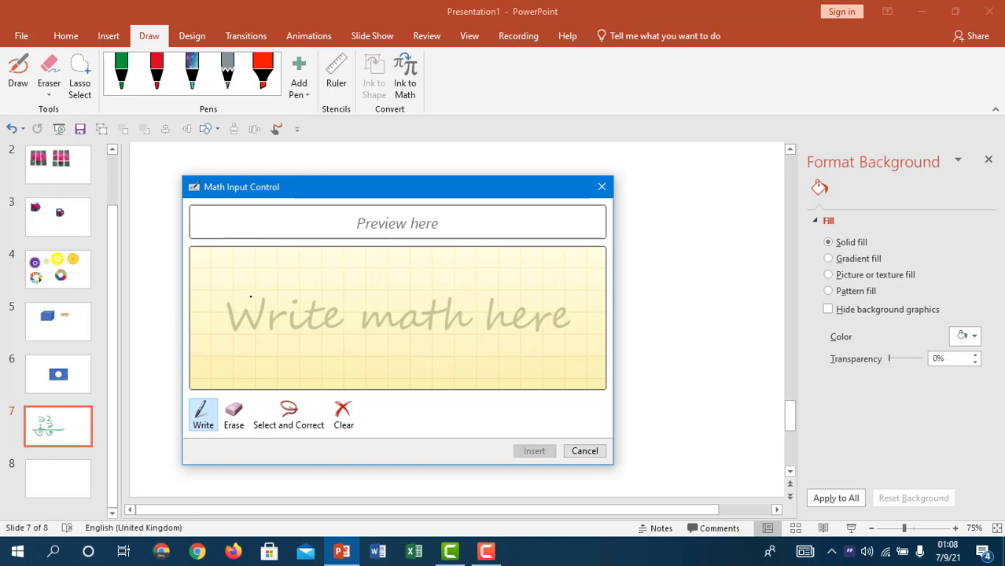
Handwrite a + b in Math Input Control and insert it onto slide 7.
left_click_drag(250, 279, 284, 308)
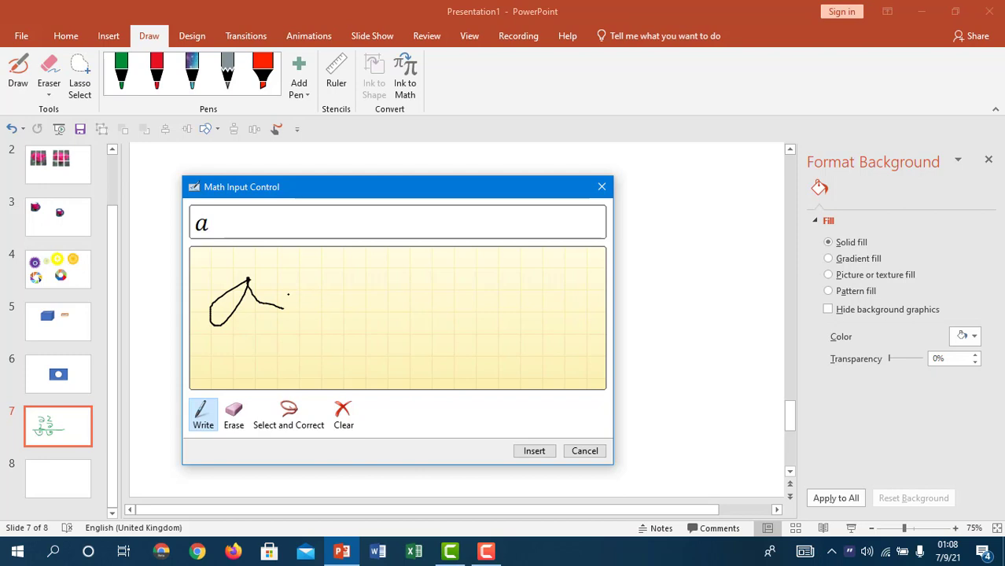
left_click_drag(287, 294, 396, 296)
left_click_drag(336, 270, 333, 343)
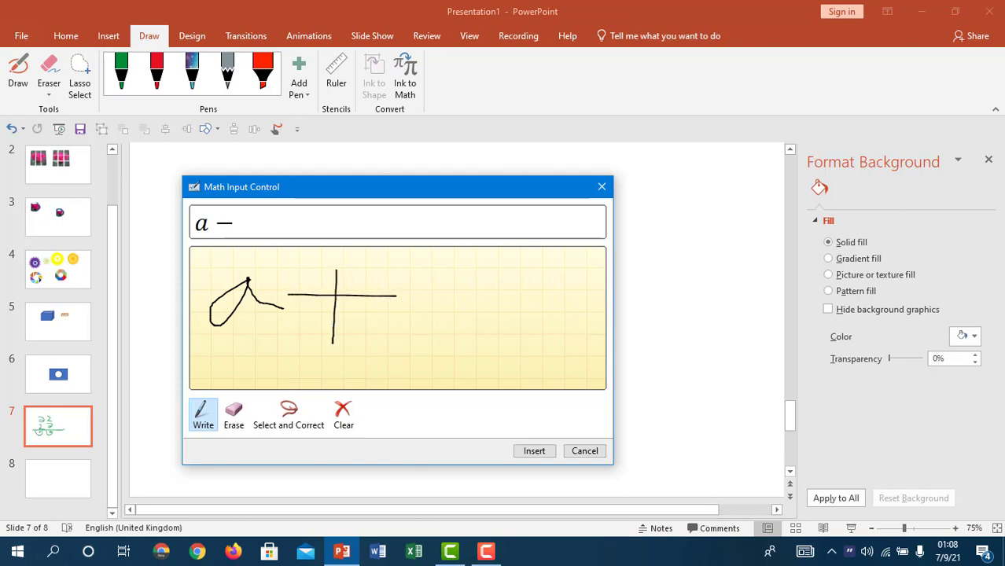
left_click_drag(416, 271, 402, 340)
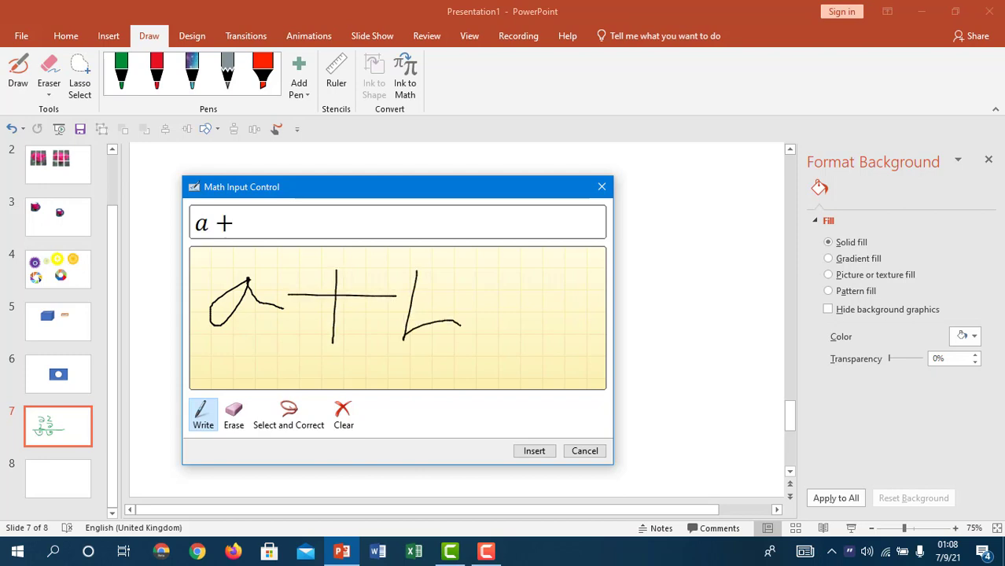
left_click(536, 452)
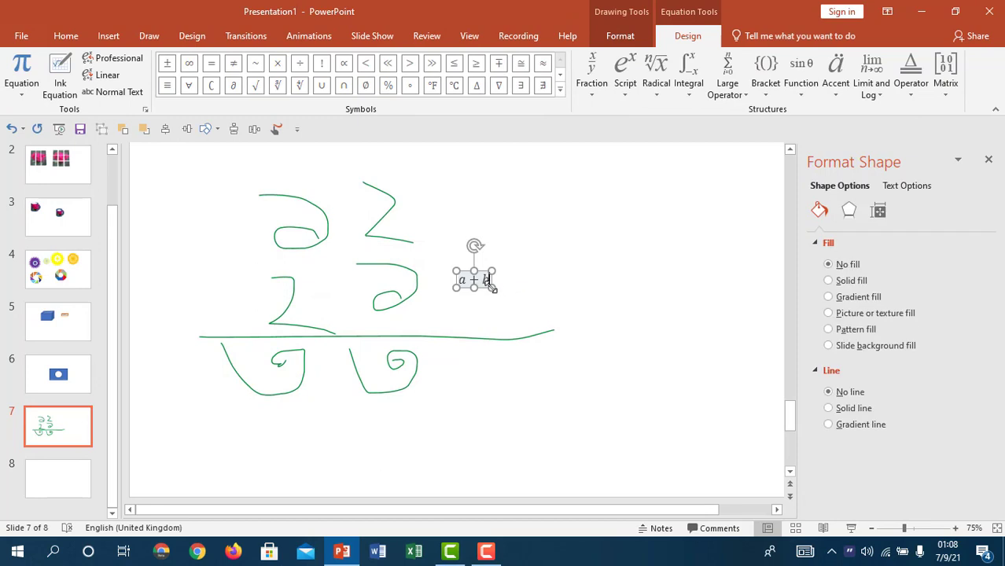
Widen the a + b equation box and move it to the slide's upper right.
left_click_drag(490, 288, 587, 340)
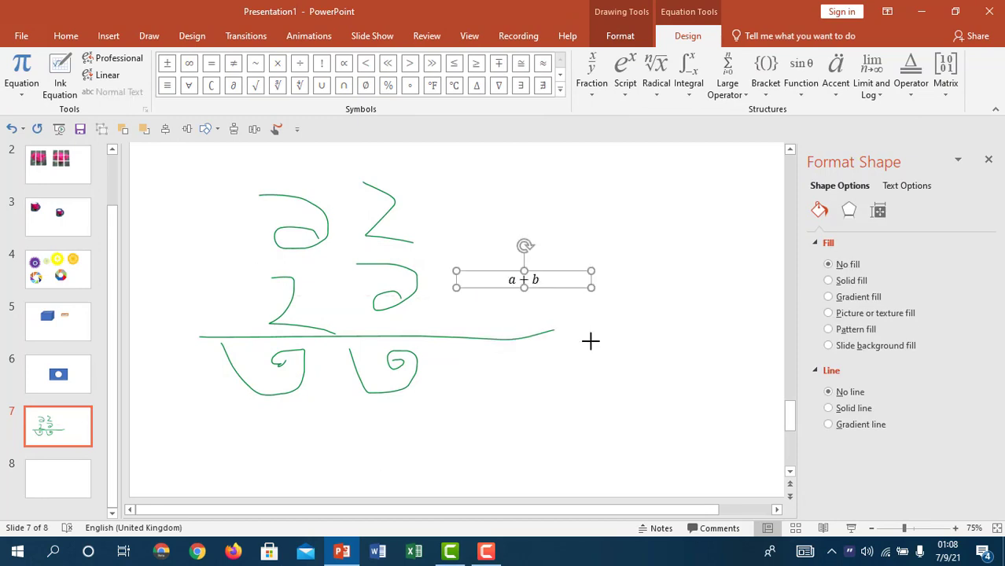
left_click_drag(556, 270, 621, 192)
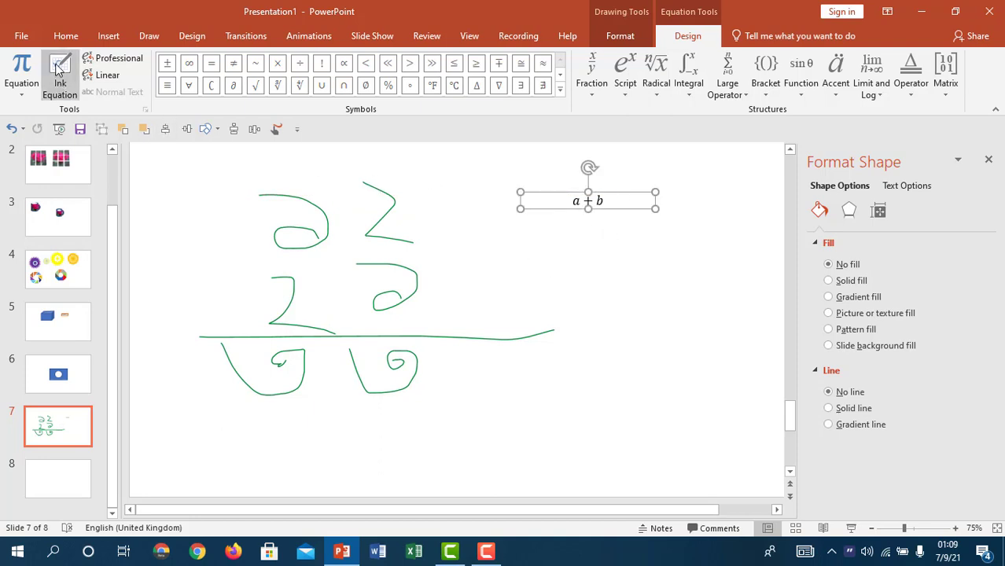
left_click(151, 36)
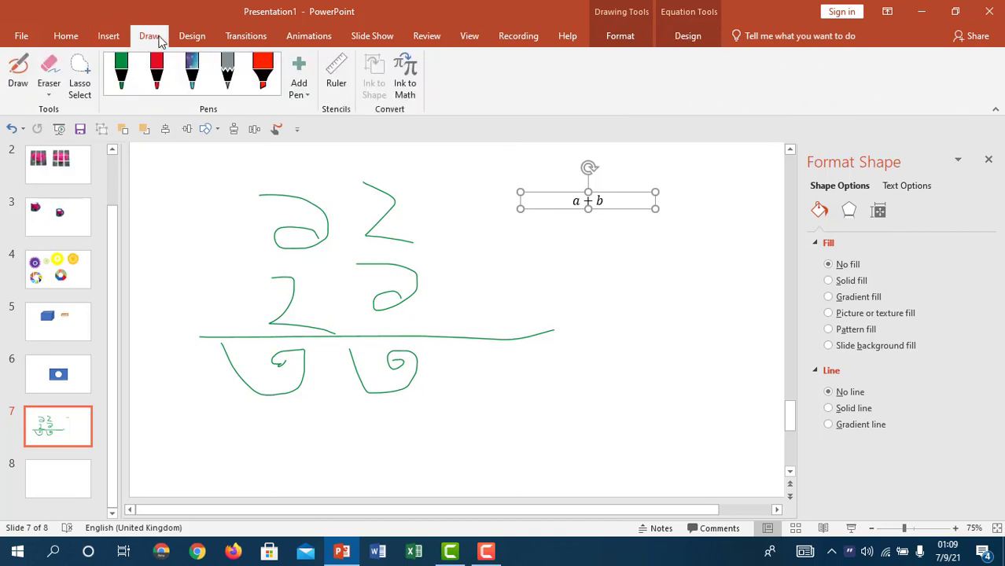
left_click(407, 91)
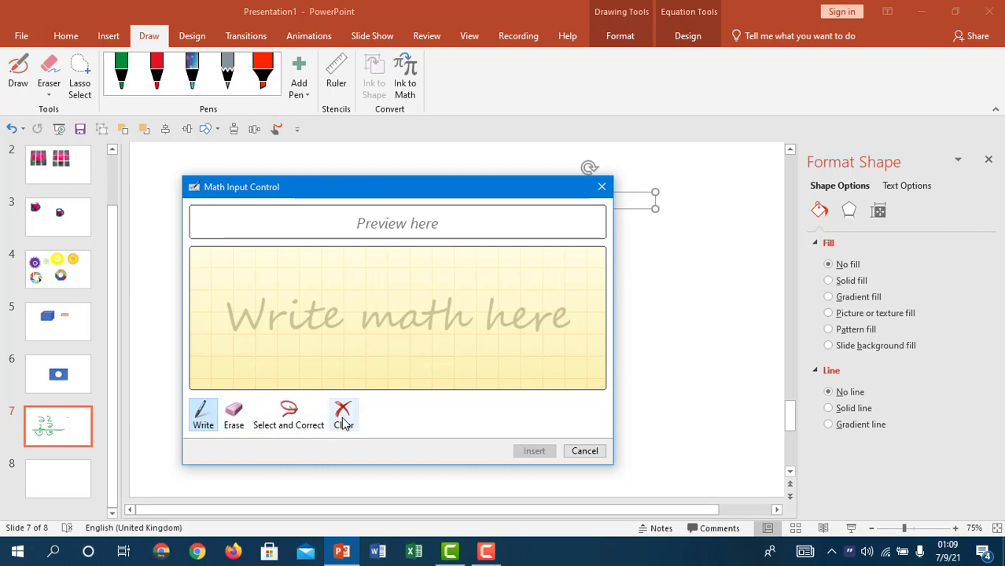
left_click(595, 453)
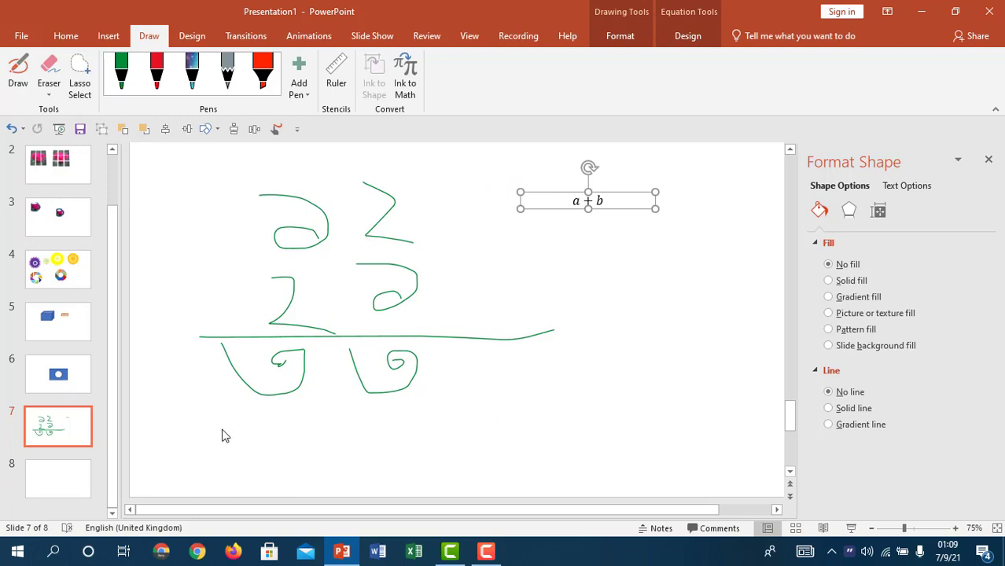
Select the blank slide 8 and start the slide show from it.
left_click(36, 479)
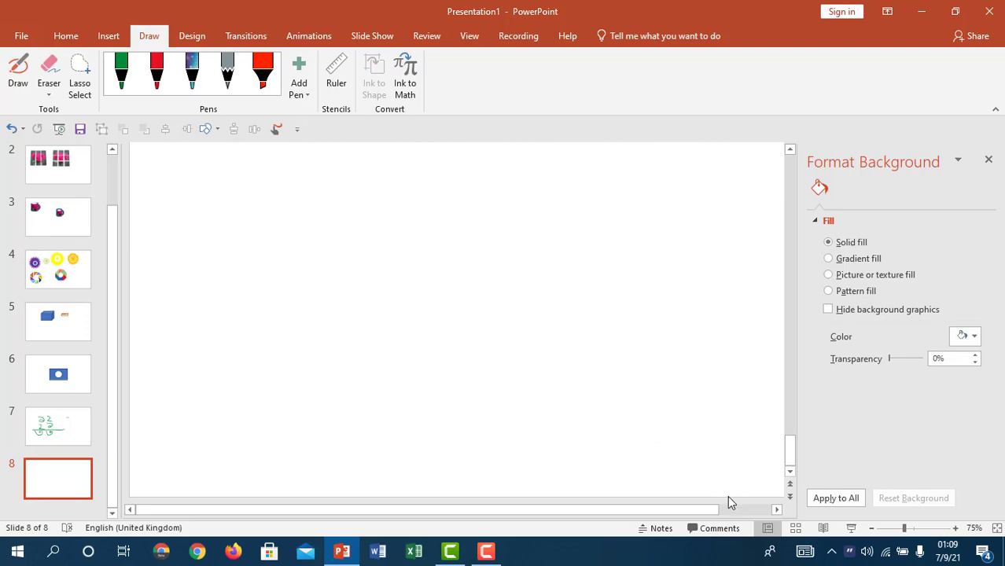
left_click(852, 531)
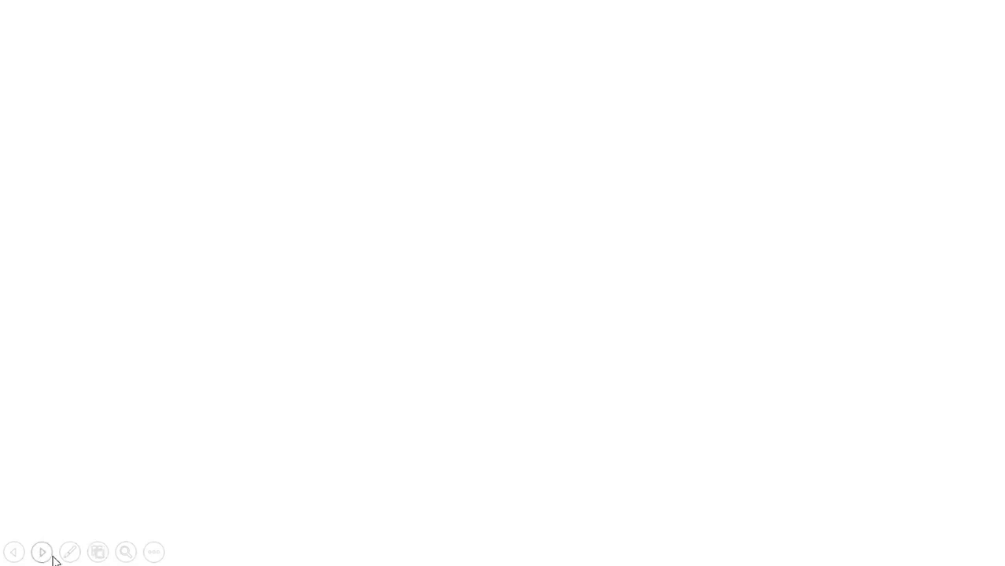
Switch the slide-show pen to black and handwrite 2+2=8.
left_click(70, 553)
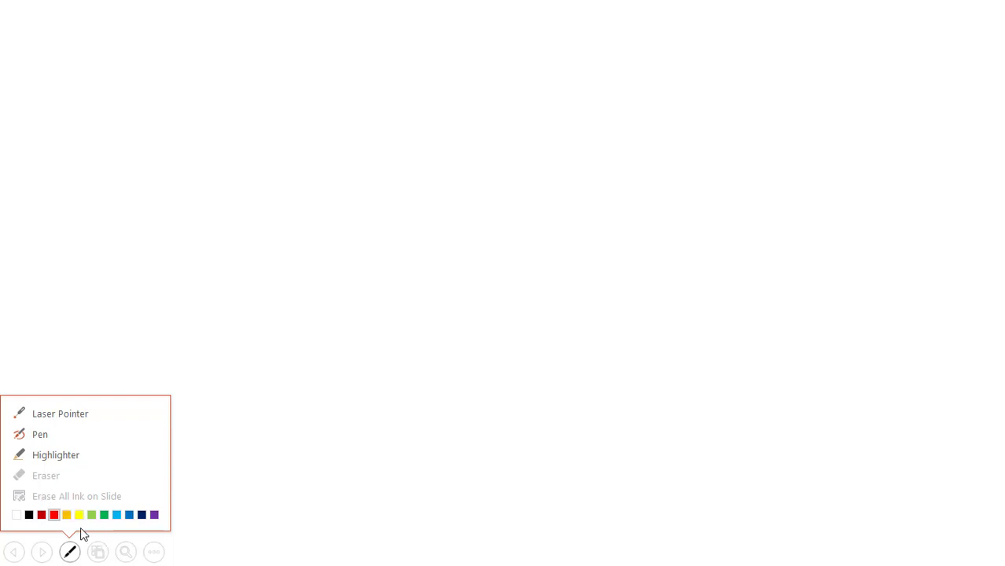
left_click(29, 515)
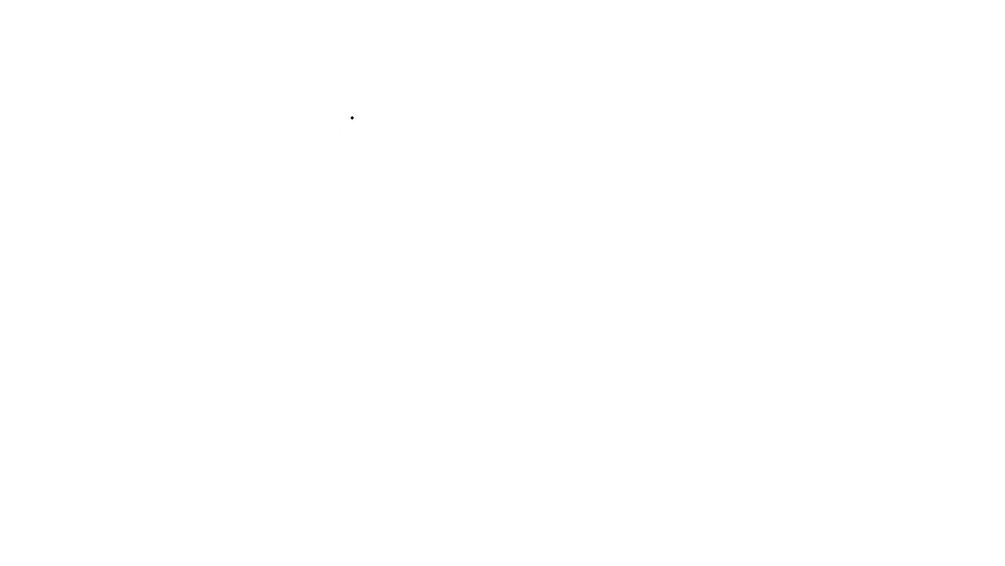
left_click_drag(369, 117, 400, 177)
mouse_move(393, 141)
left_mouse_down()
mouse_move(463, 137)
mouse_move(422, 180)
left_mouse_up()
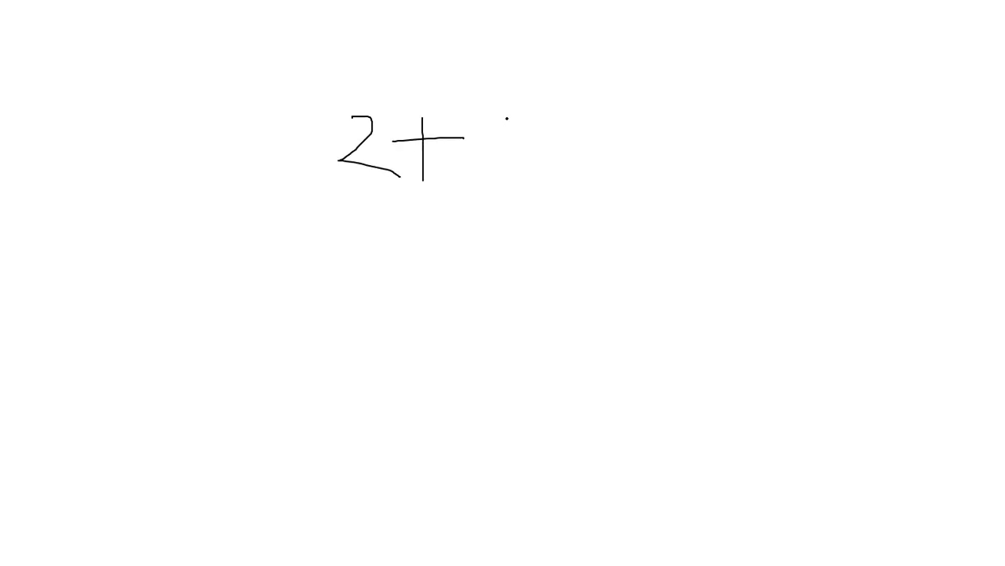
left_click_drag(481, 112, 538, 194)
left_click_drag(548, 132, 621, 134)
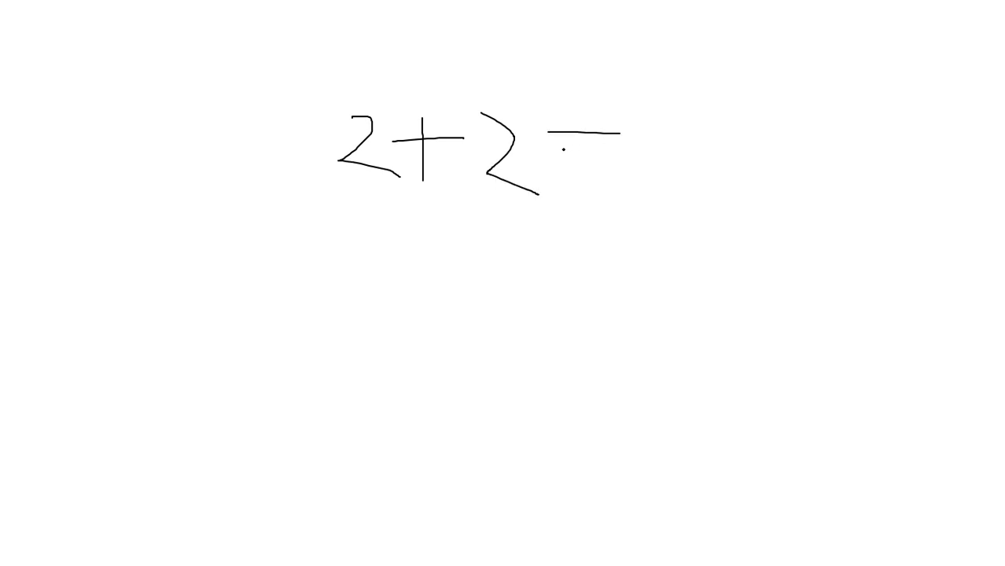
left_click_drag(563, 148, 632, 149)
mouse_move(737, 109)
left_mouse_down()
mouse_move(717, 113)
mouse_move(720, 99)
left_mouse_up()
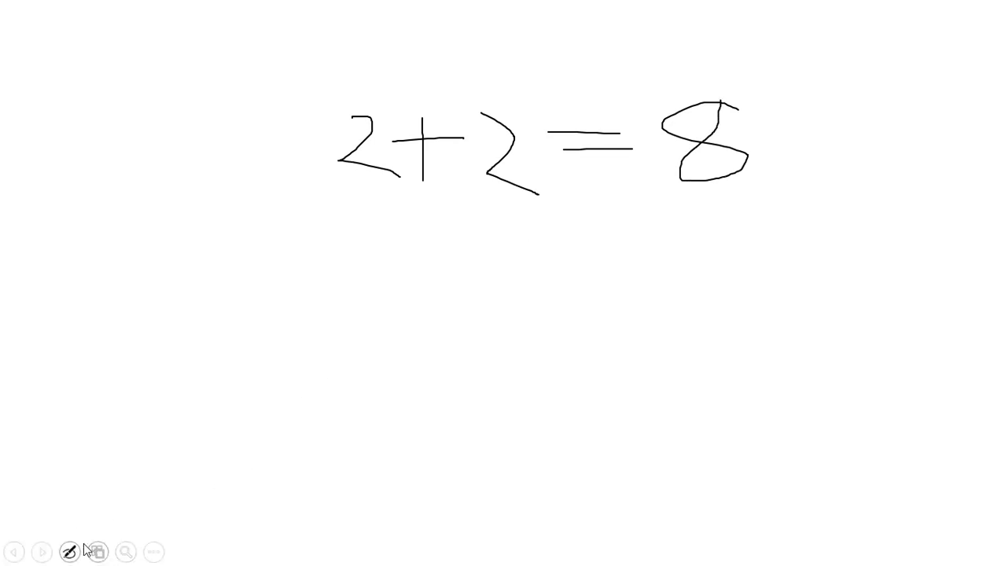
Switch the pen to red and write 2+2= with a check mark below.
left_click(70, 552)
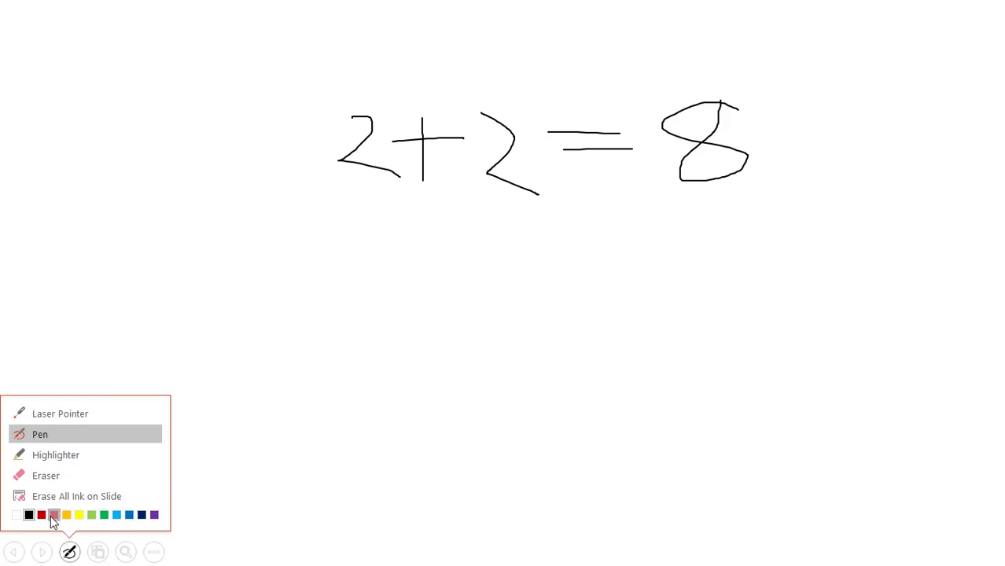
left_click(53, 515)
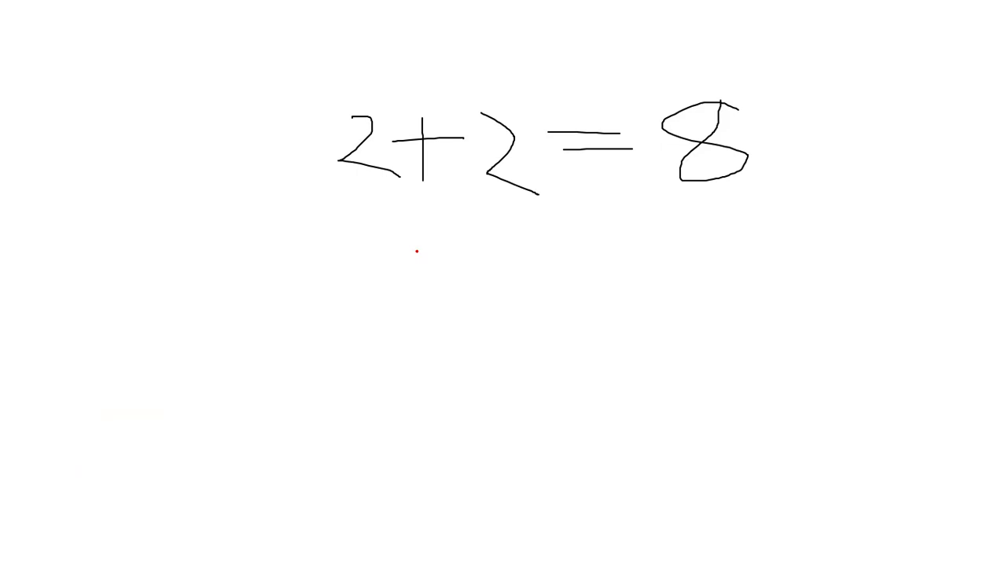
left_click_drag(416, 251, 434, 289)
mouse_move(466, 271)
left_mouse_down()
mouse_move(518, 271)
mouse_move(491, 319)
left_mouse_up()
left_click_drag(568, 248, 576, 252)
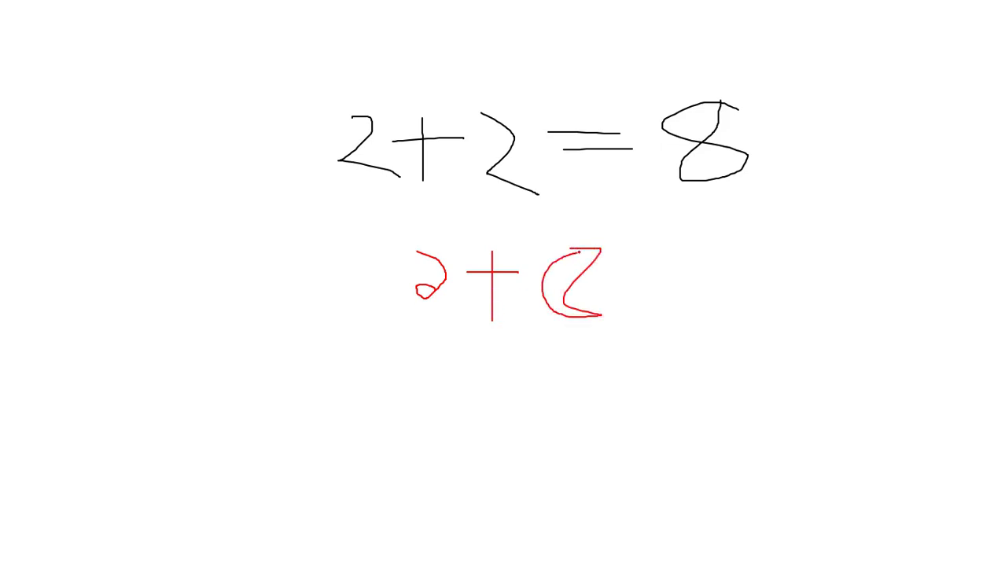
left_click_drag(630, 279, 710, 267)
left_click_drag(648, 290, 715, 286)
left_click_drag(809, 241, 710, 246)
left_click(706, 232)
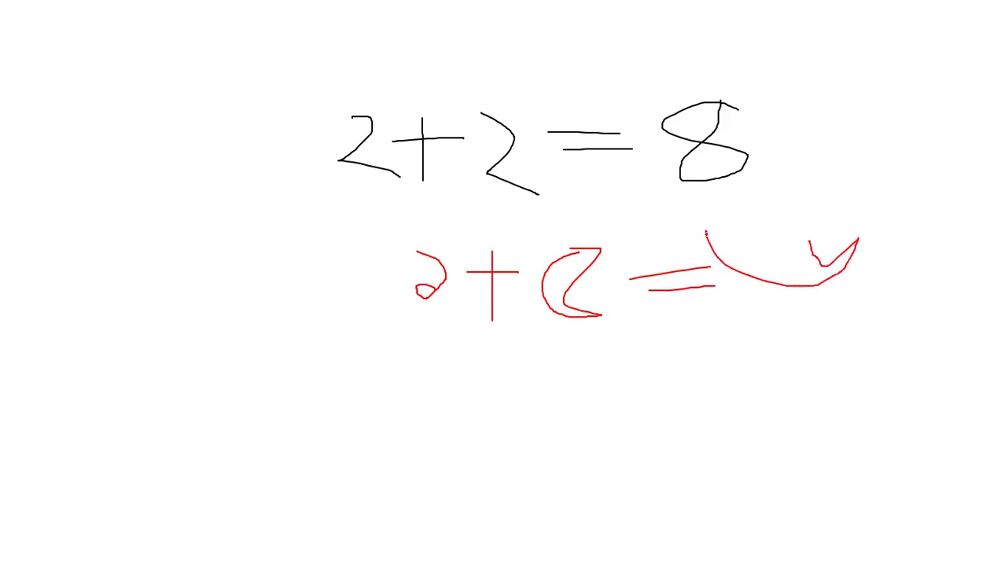
Erase the red 2+2= and check-mark strokes with the slide-show eraser.
mouse_move(69, 552)
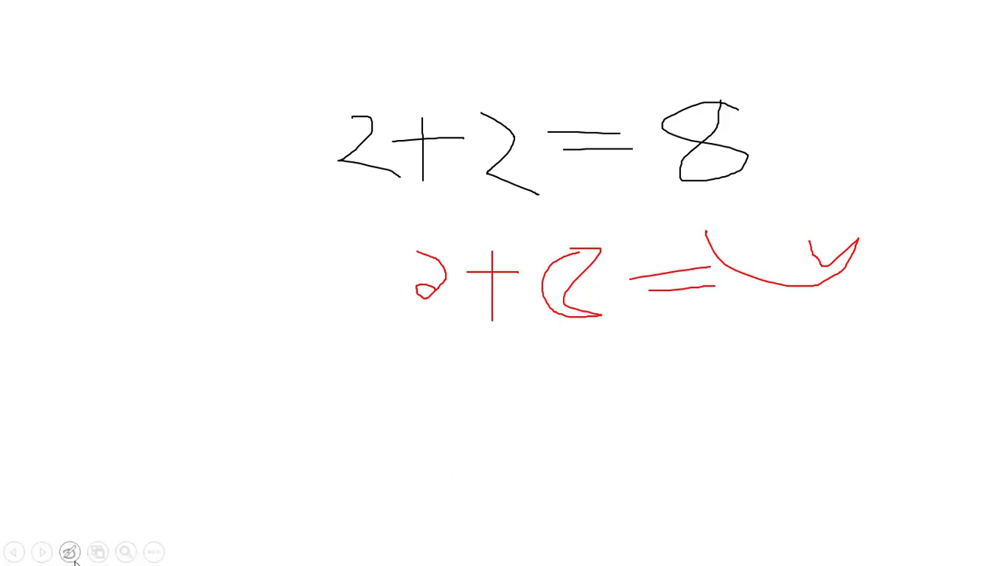
left_click(69, 553)
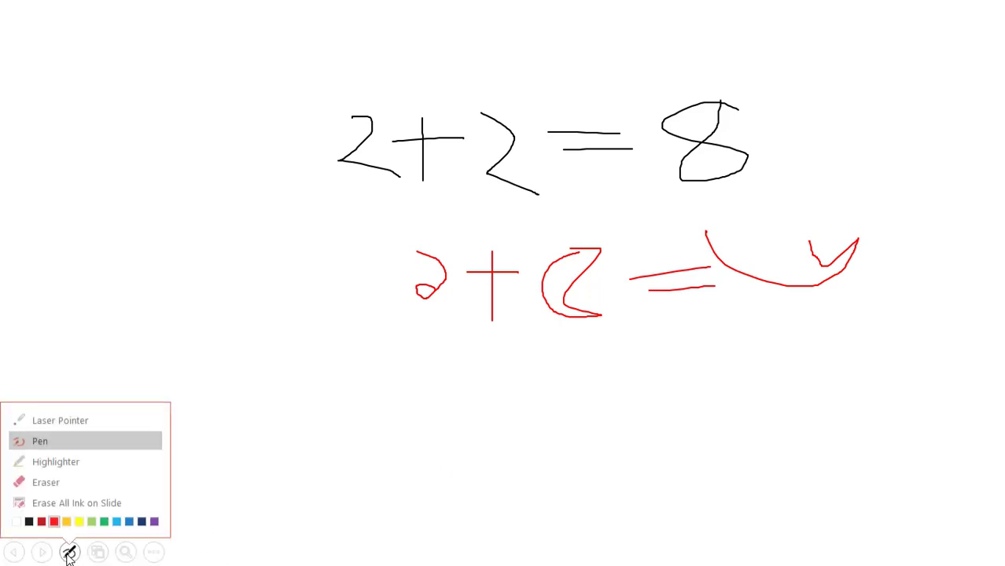
left_click(50, 476)
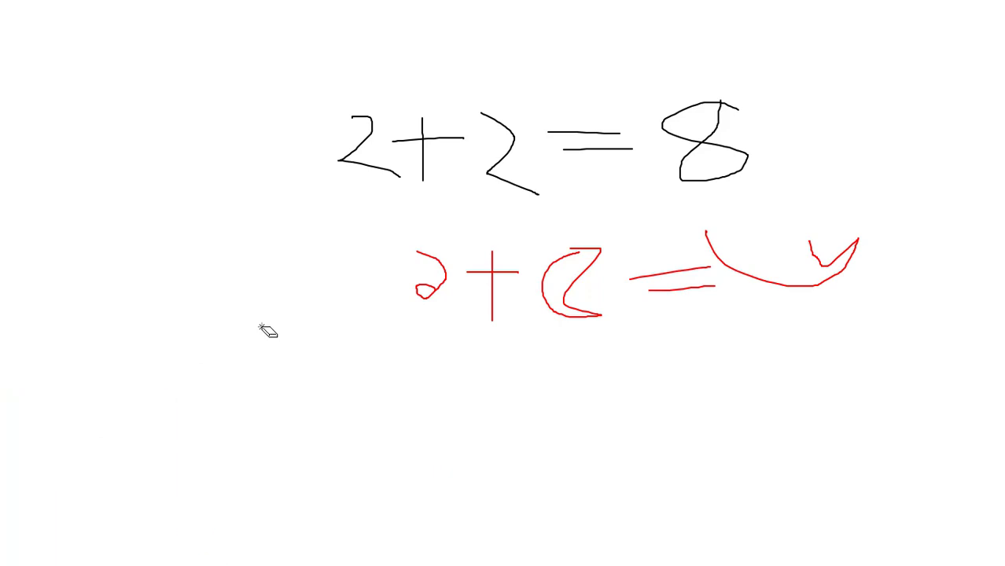
left_click(567, 285)
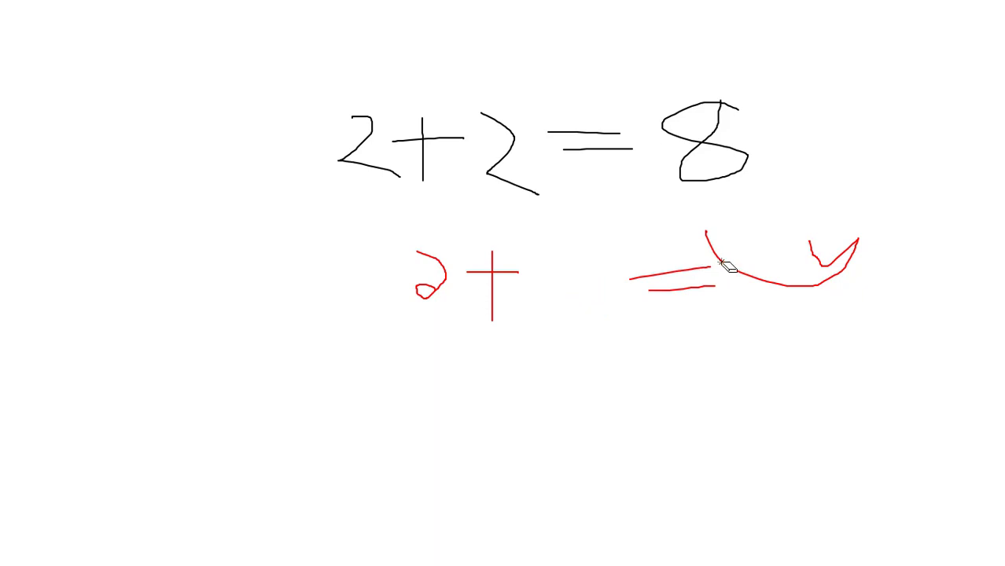
left_click(728, 265)
left_click(668, 290)
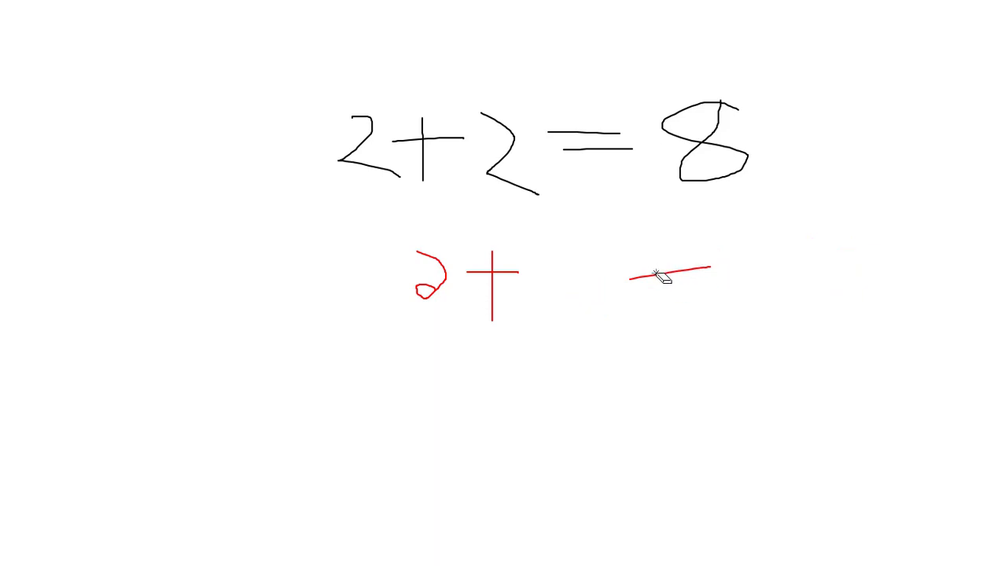
left_click(666, 273)
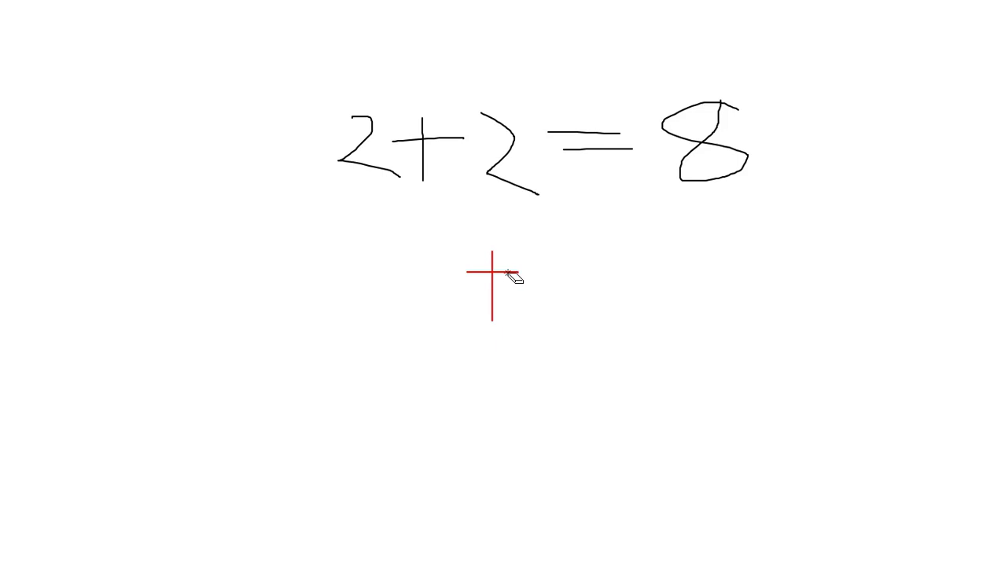
left_click_drag(512, 277, 507, 267)
left_click(492, 294)
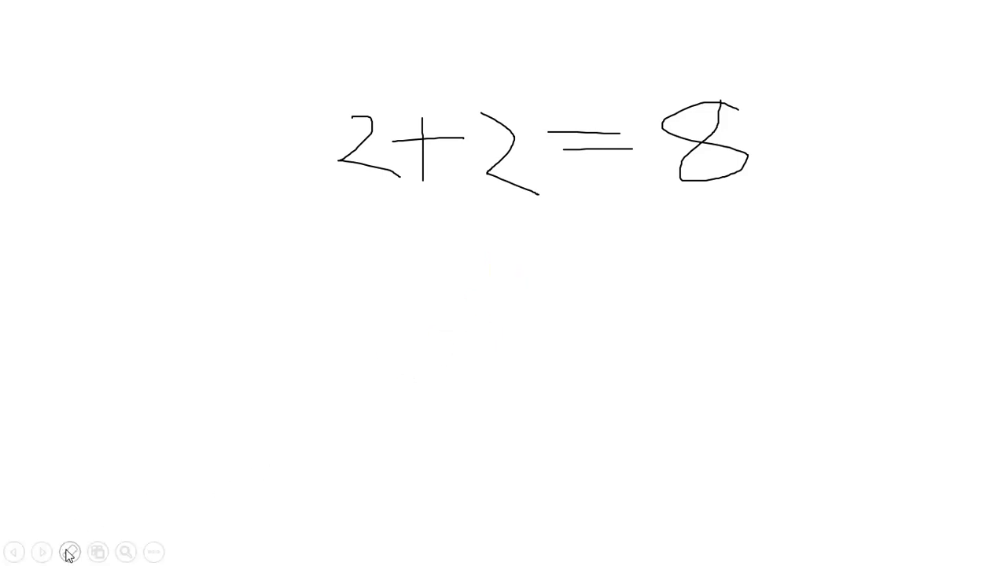
Wipe all remaining ink from slide 8 with Erase All Ink on Slide.
left_click(69, 551)
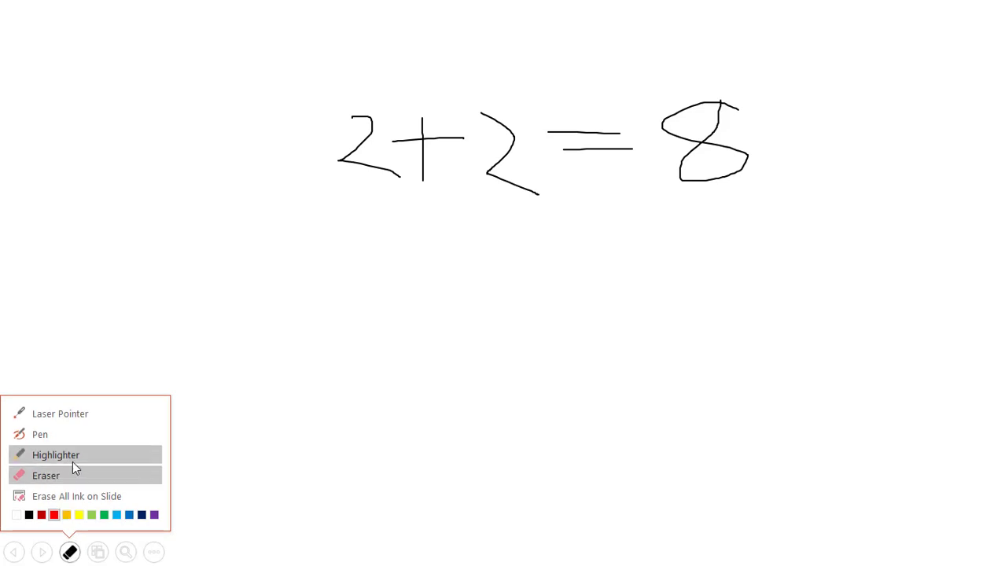
left_click(107, 497)
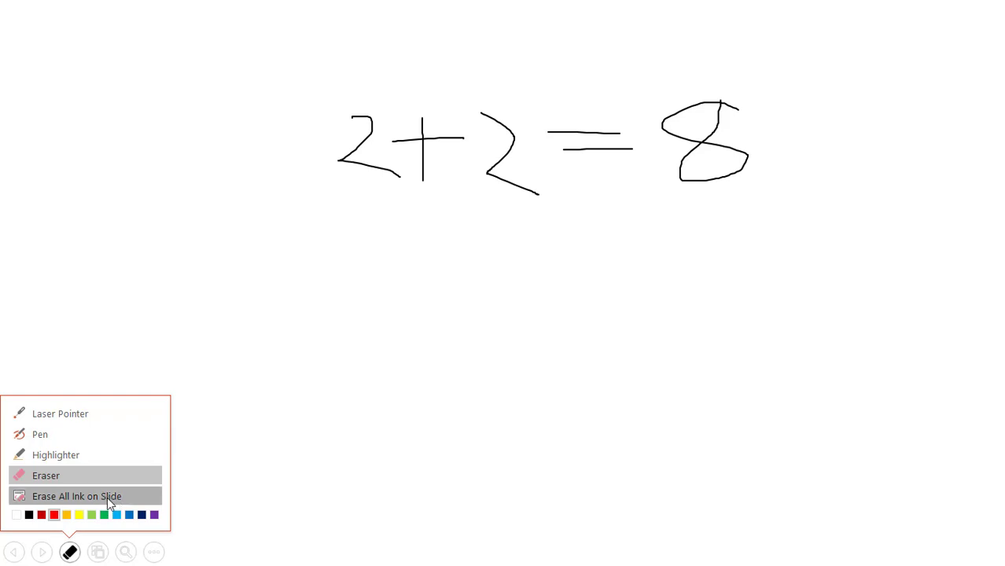
left_click(69, 552)
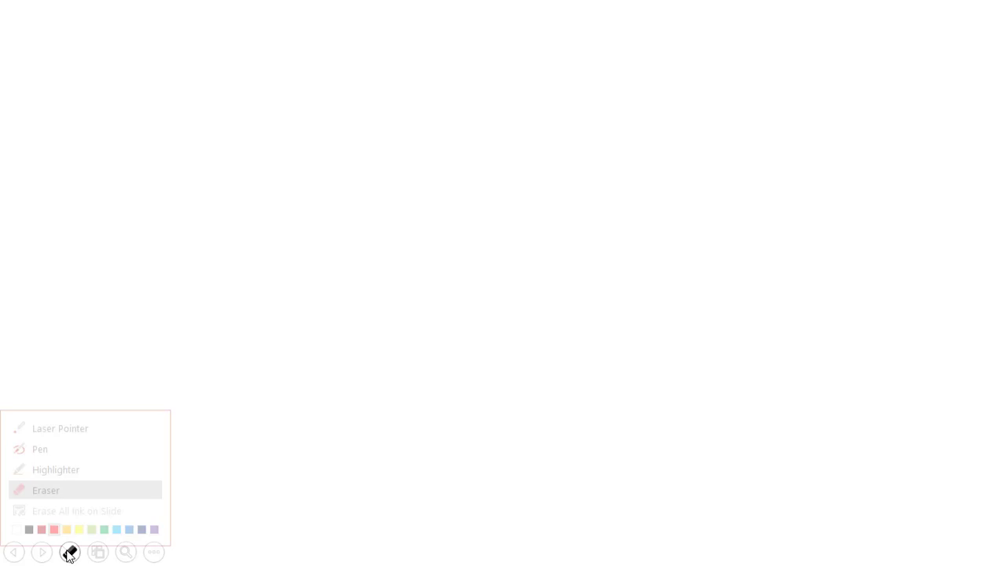
With the red pen, draw a hook-shaped squiggle capped by a long horizontal line.
left_click(56, 434)
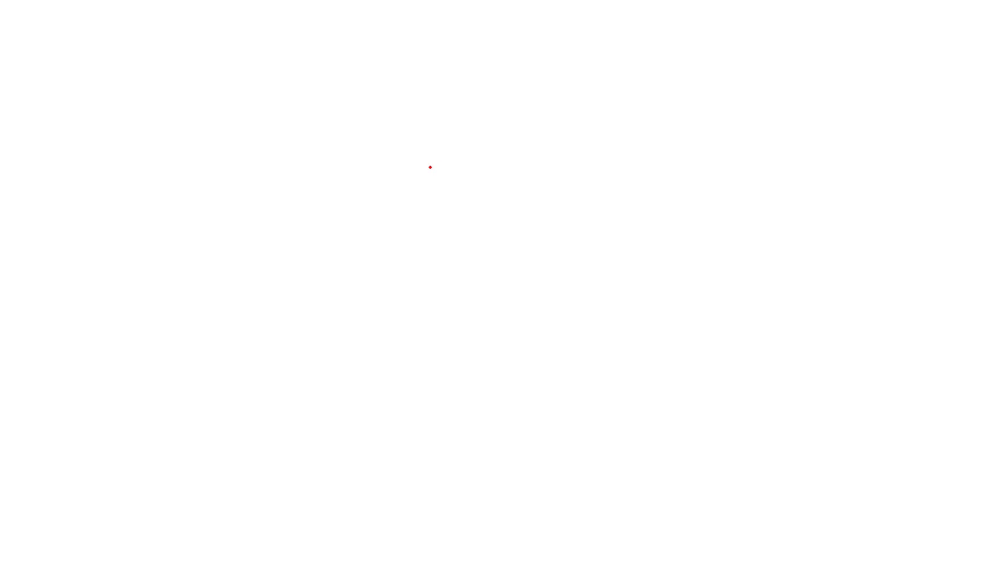
mouse_move(430, 167)
left_mouse_down()
mouse_move(392, 208)
mouse_move(375, 144)
left_mouse_up()
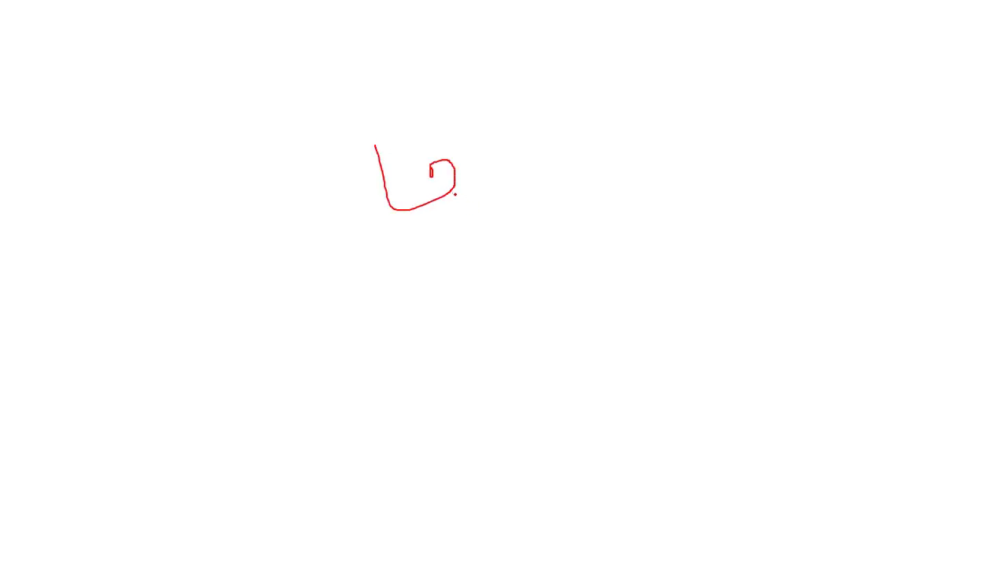
mouse_move(450, 191)
left_mouse_down()
mouse_move(498, 218)
mouse_move(492, 147)
left_mouse_up()
left_click_drag(344, 144, 552, 138)
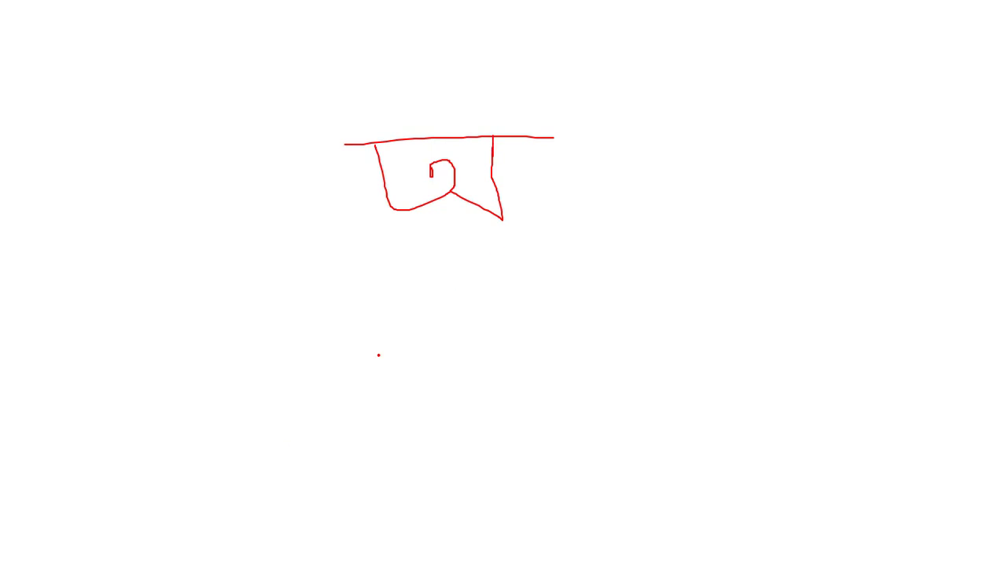
mouse_move(123, 556)
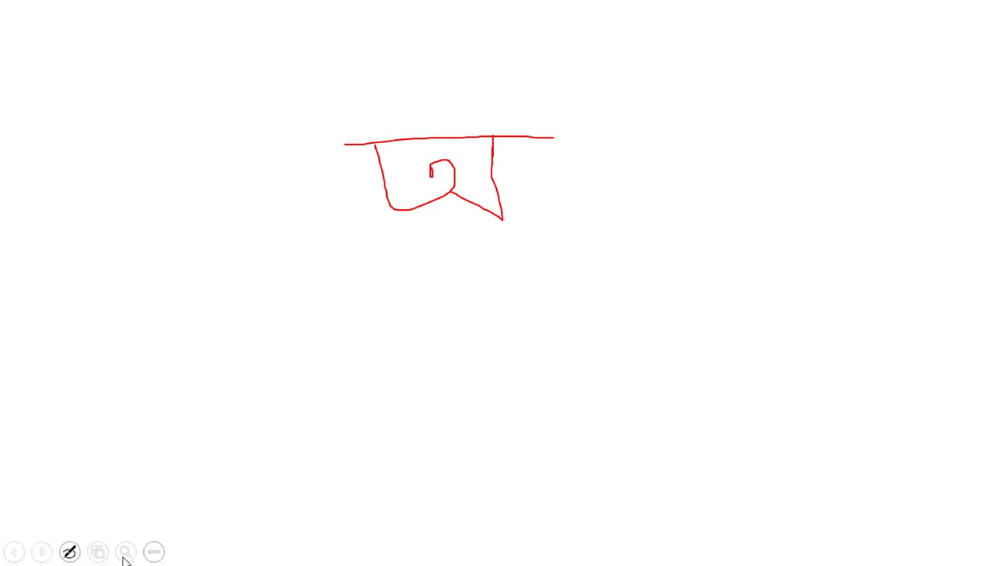
left_click(69, 553)
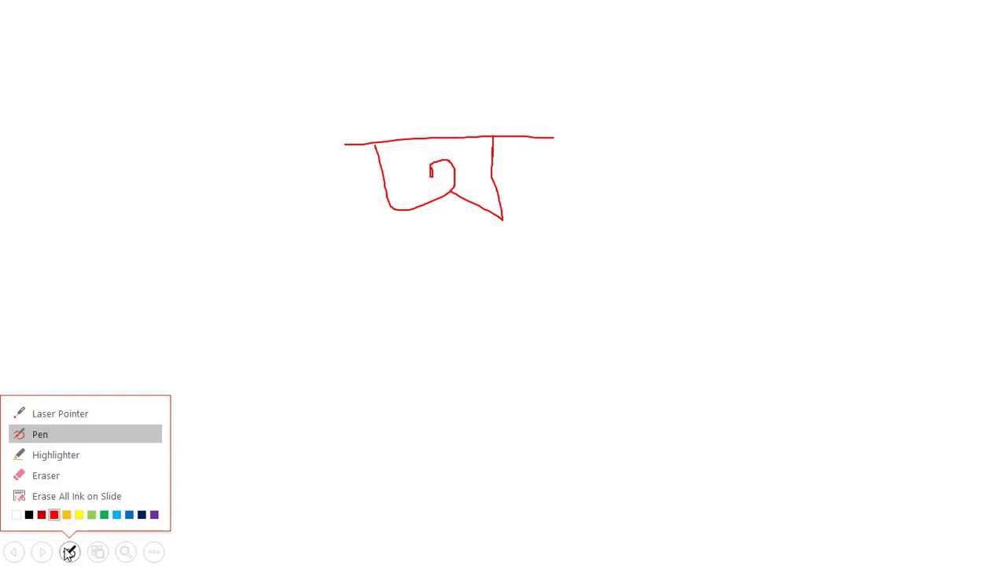
Highlight the red squiggle in thick yellow, try the laser pointer, then return to the red pen.
left_click(77, 456)
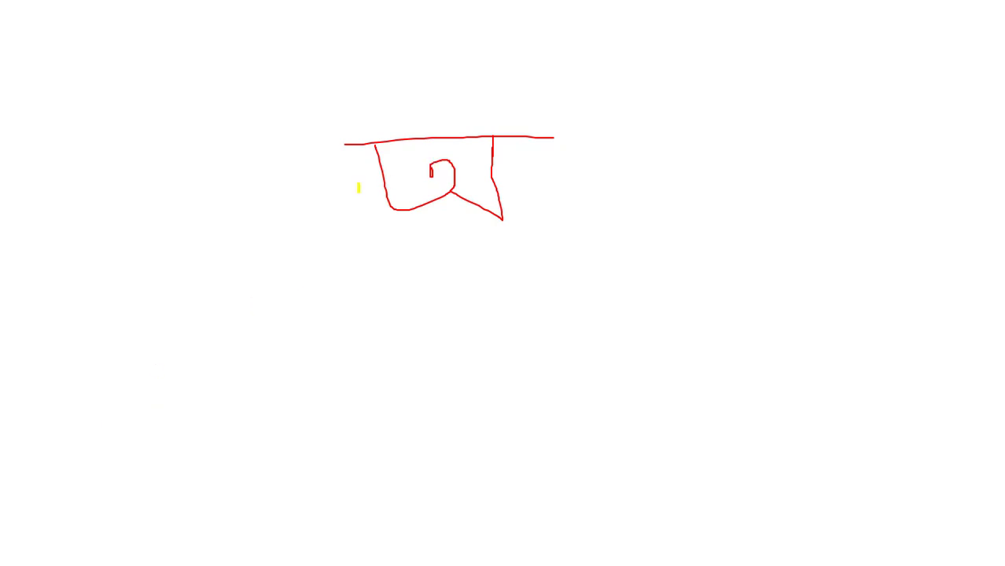
left_click_drag(358, 187, 391, 175)
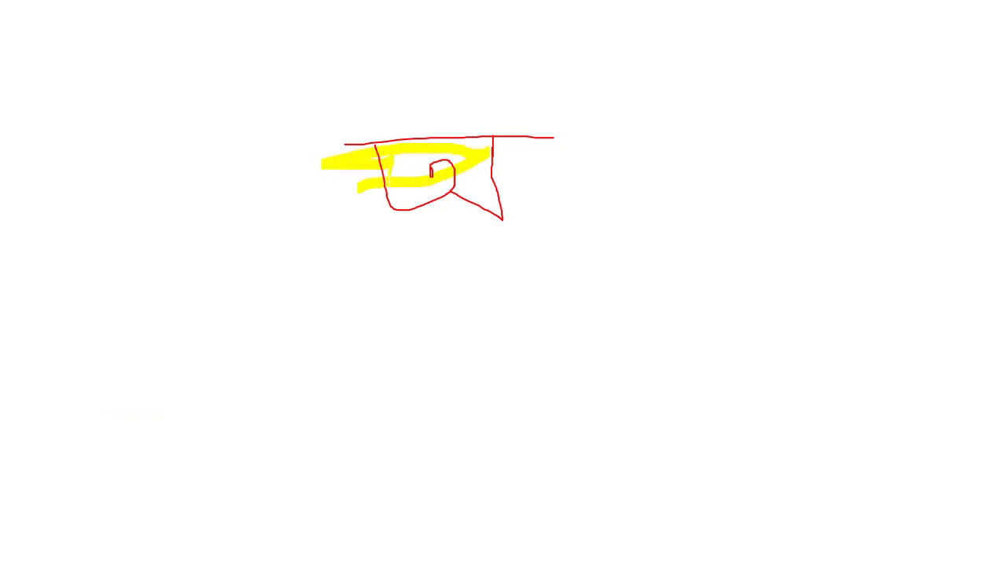
mouse_move(52, 557)
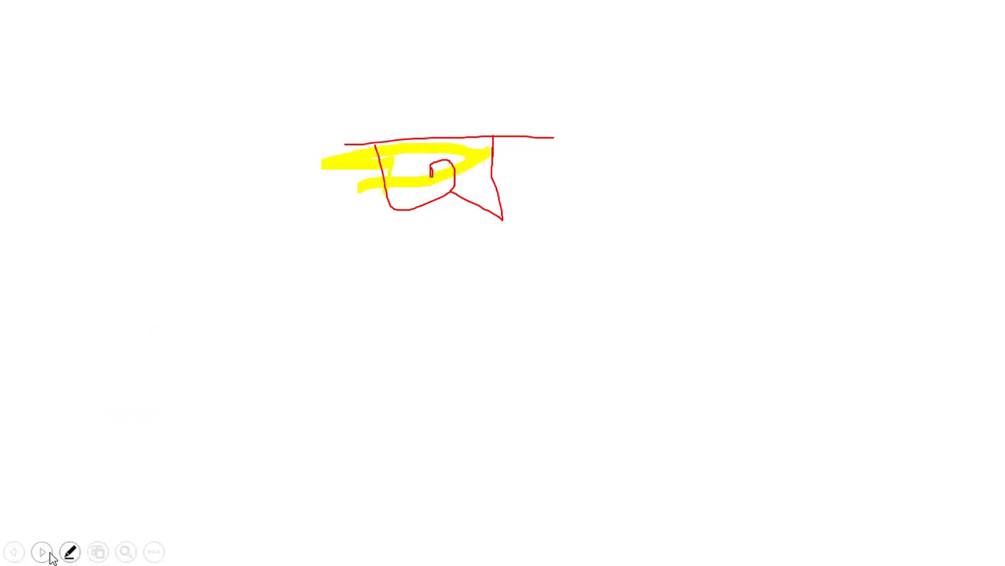
left_click(70, 553)
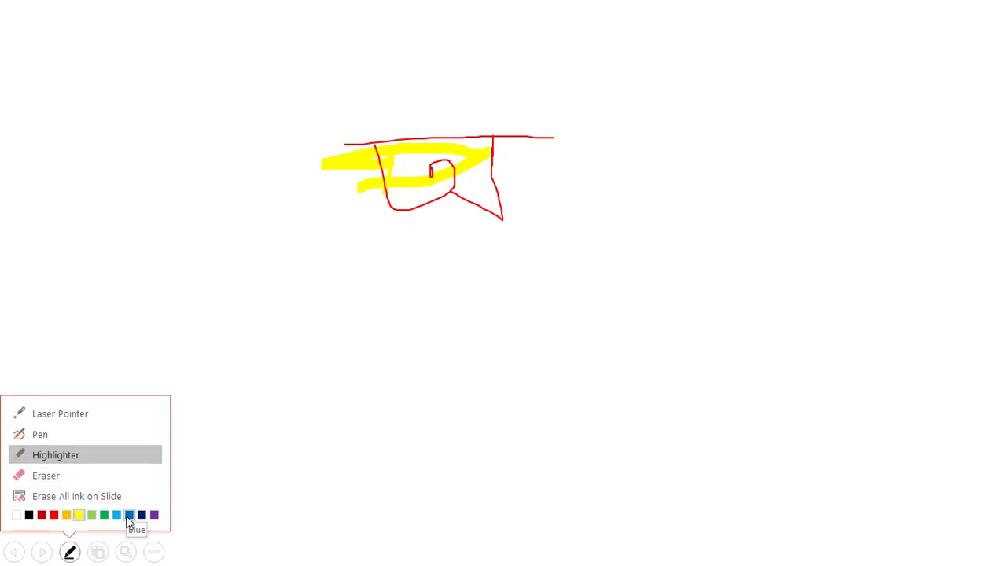
left_click(86, 417)
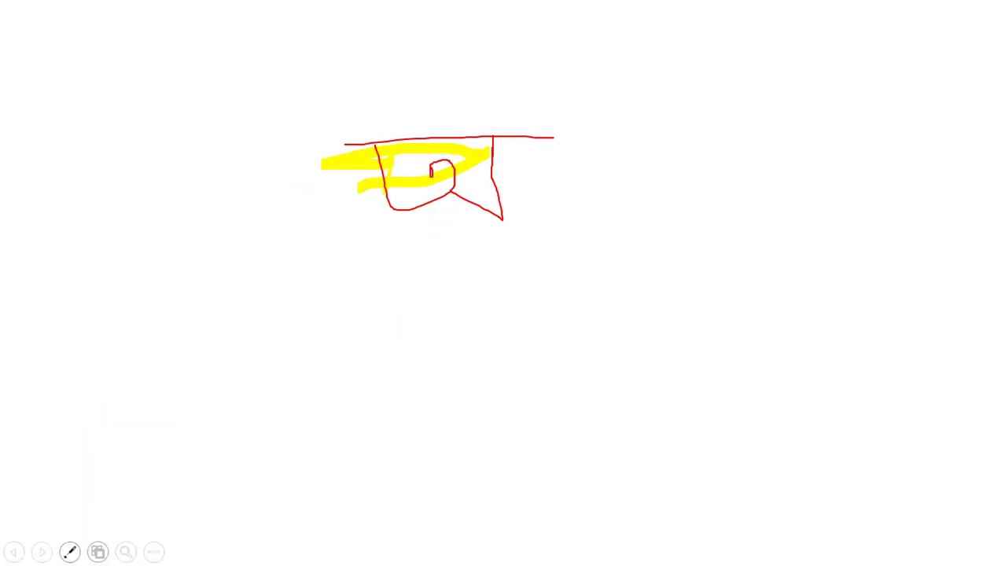
left_click(77, 557)
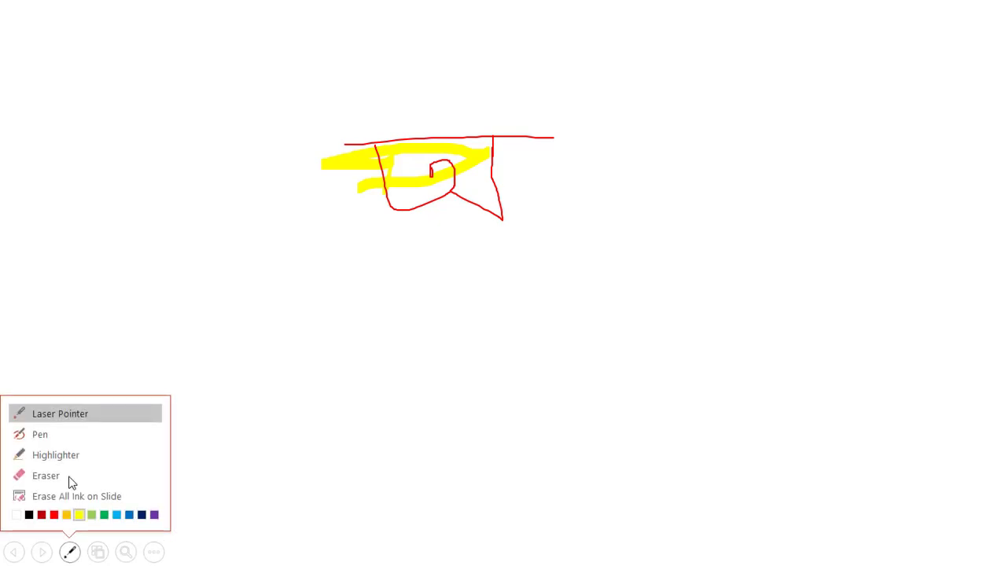
left_click(78, 437)
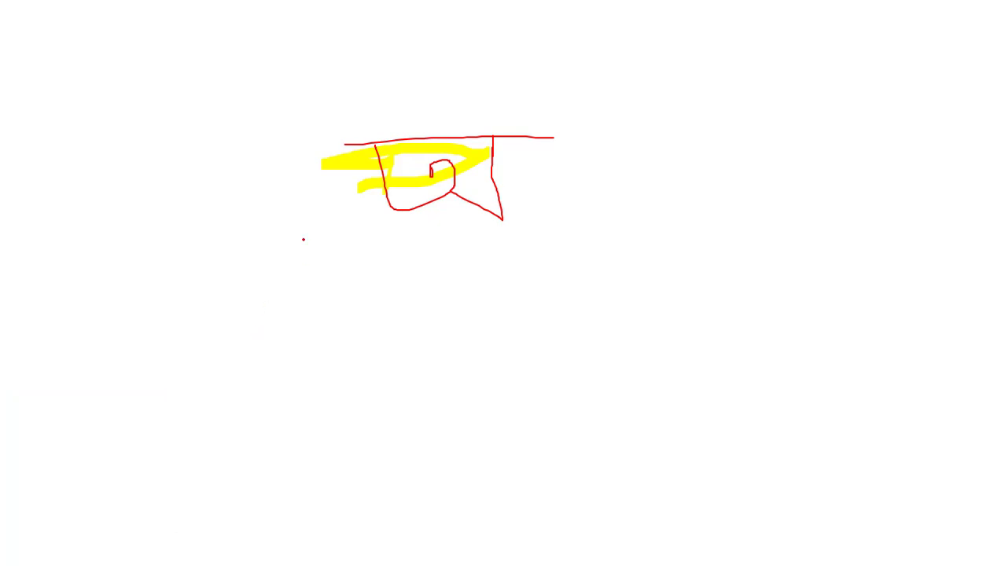
Handwrite a red letter A from two slanted strokes and a crossbar.
left_click_drag(302, 239, 273, 367)
left_click_drag(303, 242, 364, 366)
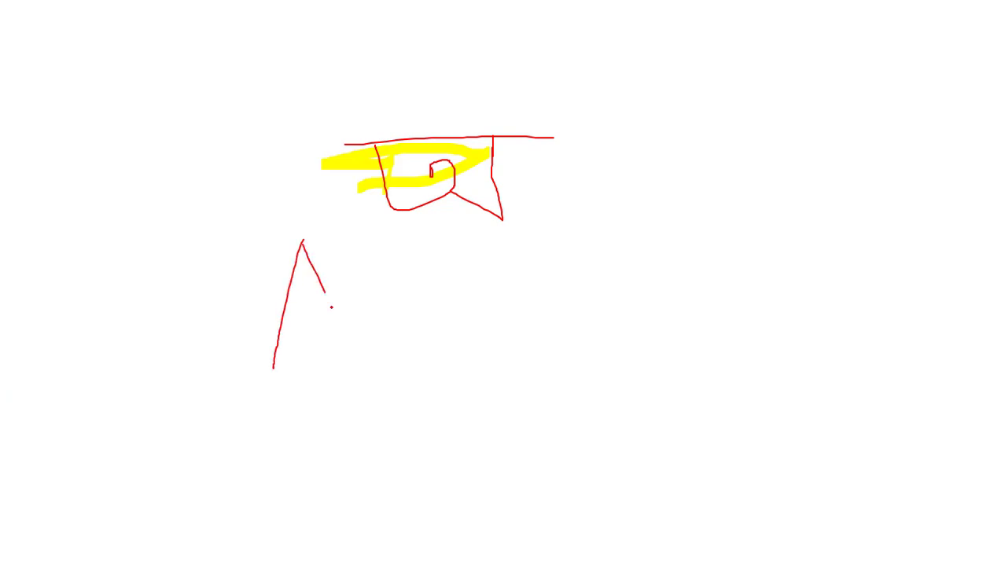
left_click_drag(281, 312, 335, 310)
Add a red letter B and a C-like curve to the right of it.
left_click_drag(431, 241, 437, 366)
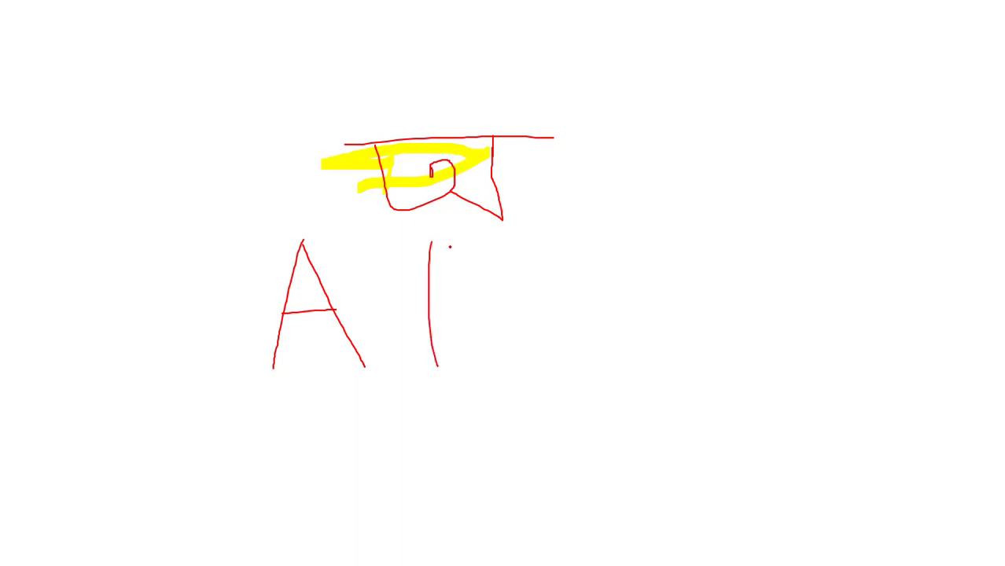
mouse_move(430, 244)
left_mouse_down()
mouse_move(468, 224)
mouse_move(439, 280)
mouse_move(468, 287)
mouse_move(493, 336)
mouse_move(429, 362)
left_mouse_up()
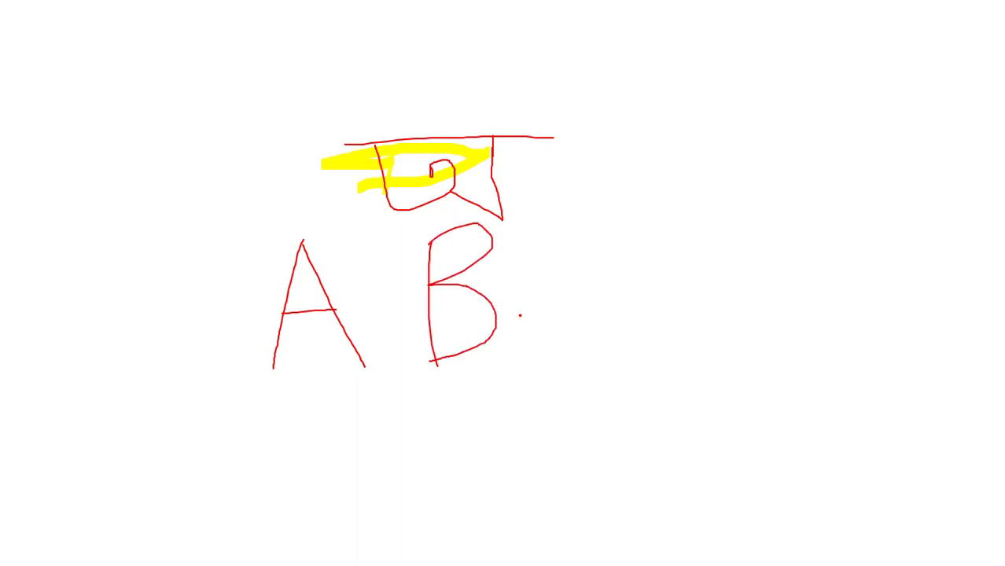
mouse_move(578, 260)
left_mouse_down()
mouse_move(540, 267)
mouse_move(610, 333)
mouse_move(633, 244)
left_mouse_up()
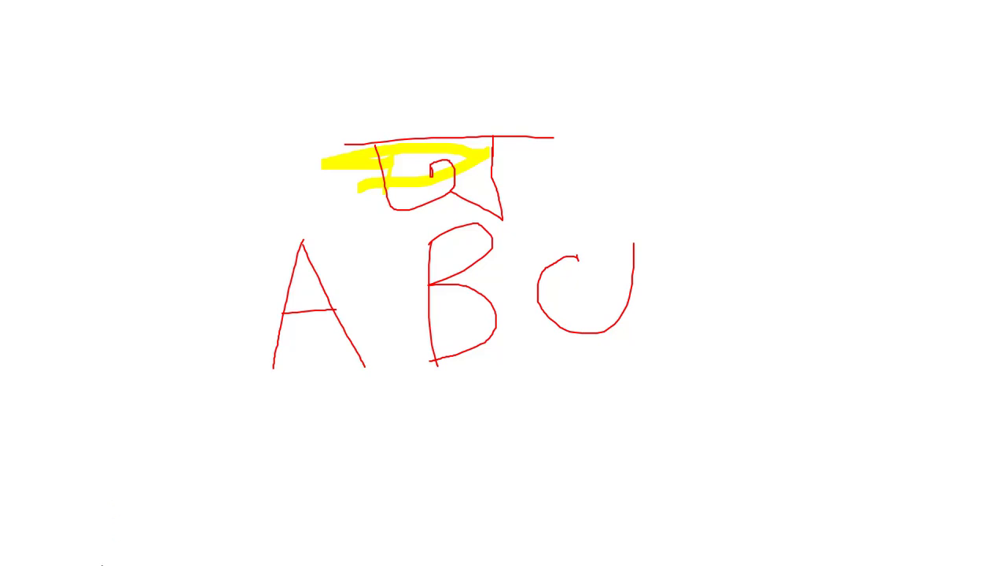
left_click(70, 551)
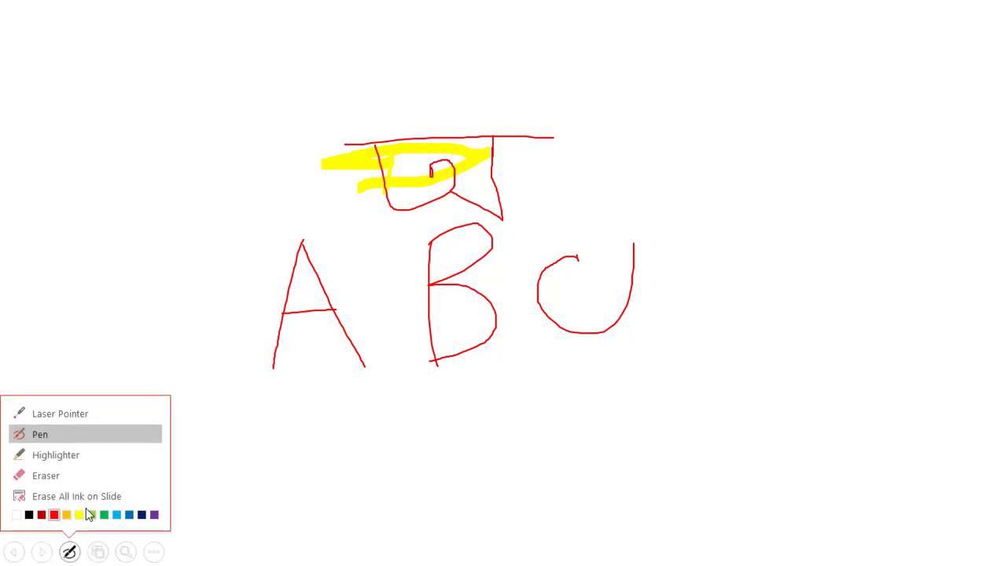
Erase the red C-like curve, then switch to the laser pointer.
left_click(71, 474)
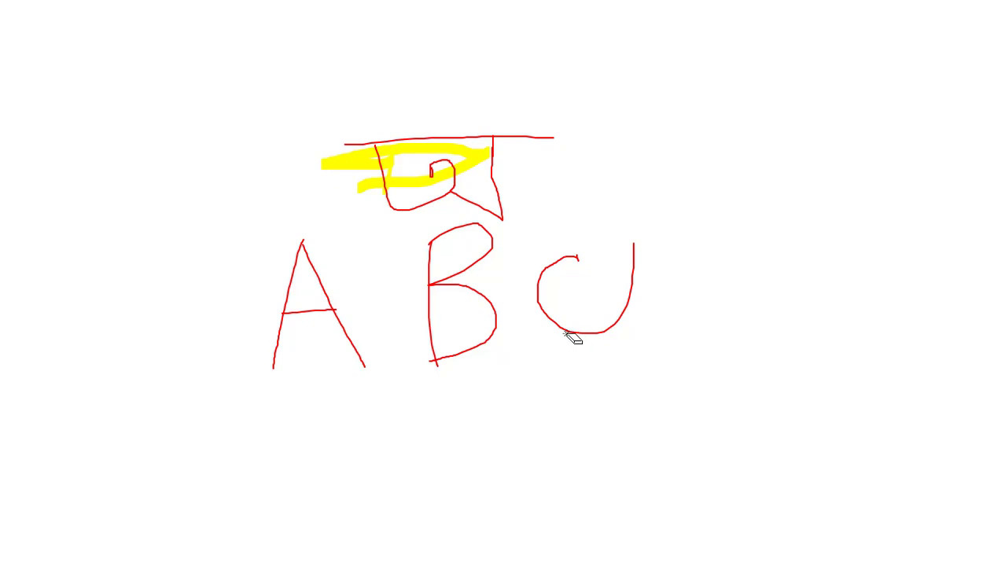
left_click(569, 331)
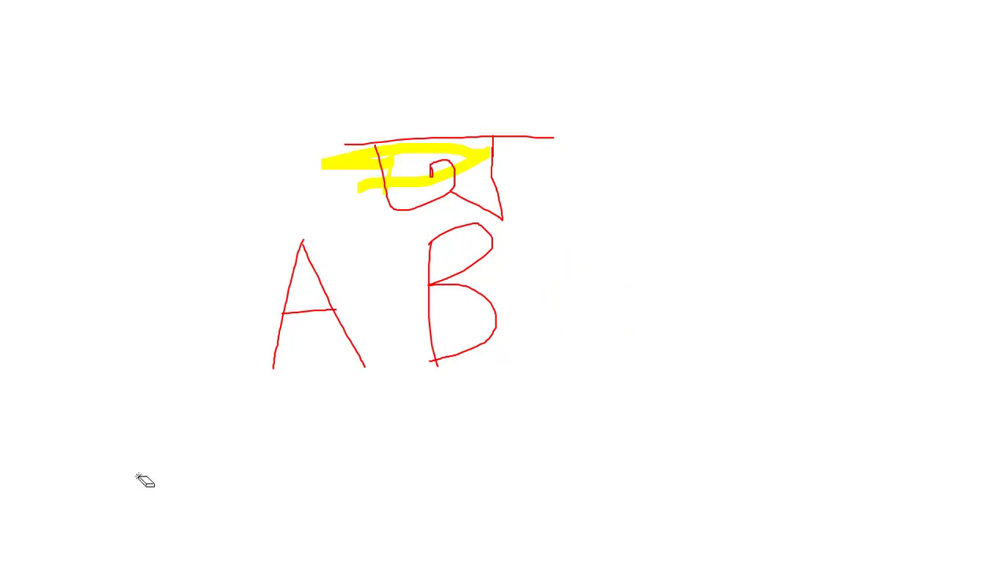
left_click(70, 552)
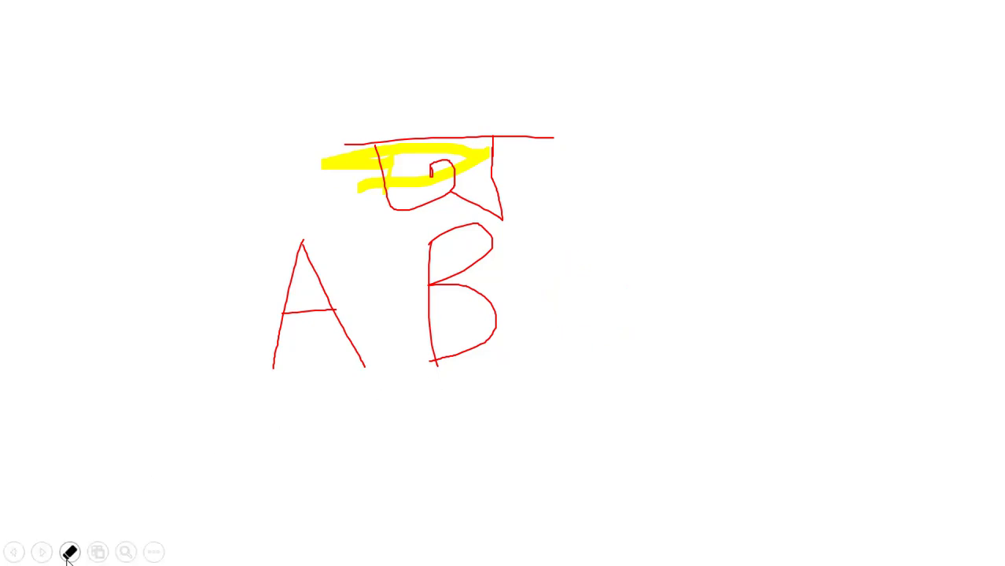
left_click(70, 414)
End the slide show and discard the ink annotations.
left_click(69, 552)
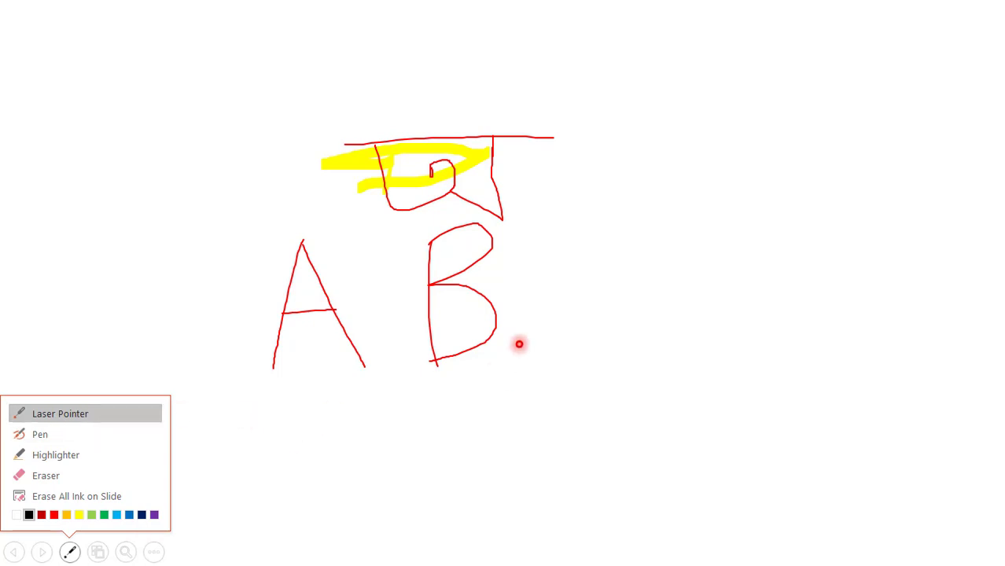
right_click(563, 157)
left_click(609, 370)
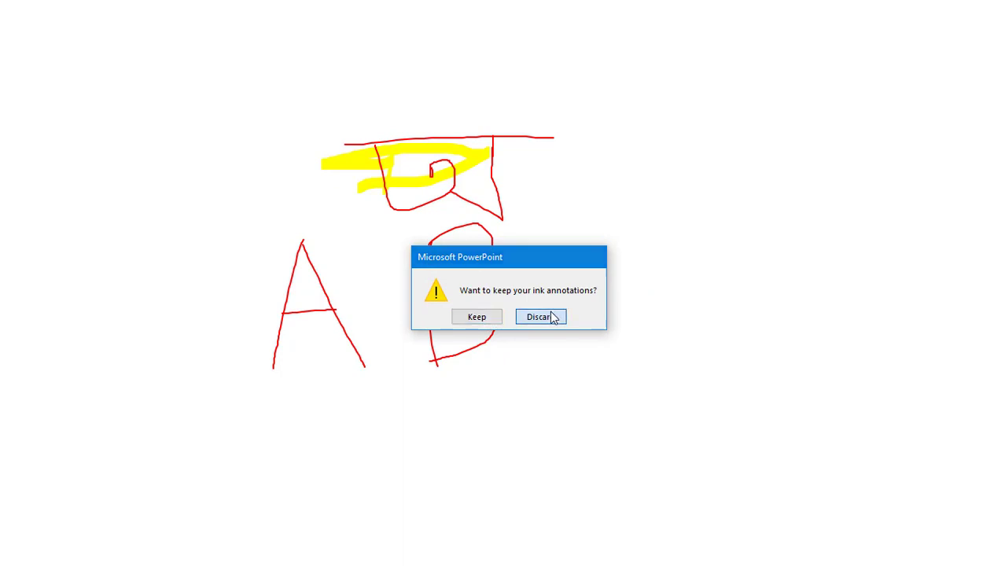
left_click(553, 317)
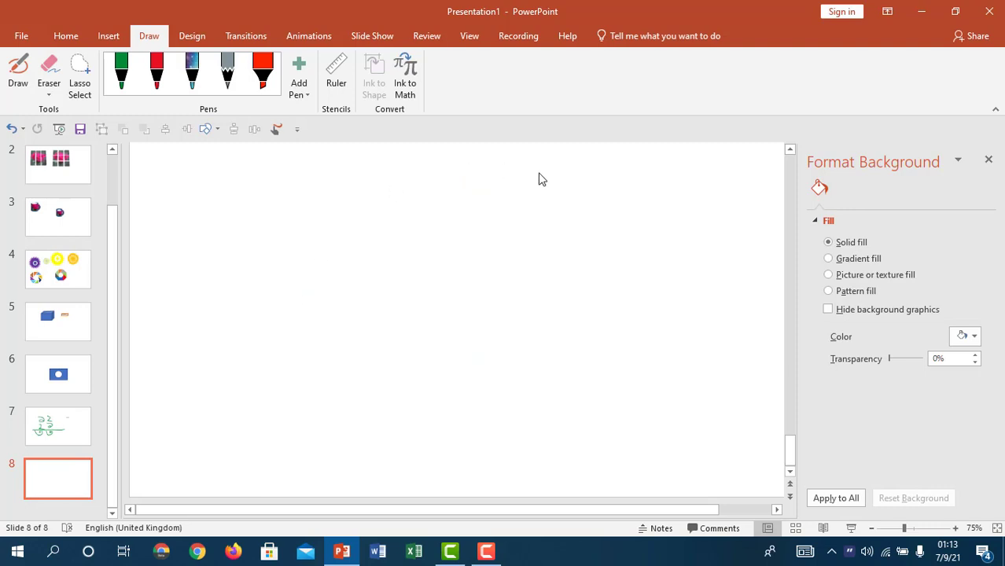
Browse the Insert tab's built-in equation gallery and close it without inserting anything.
left_click(108, 36)
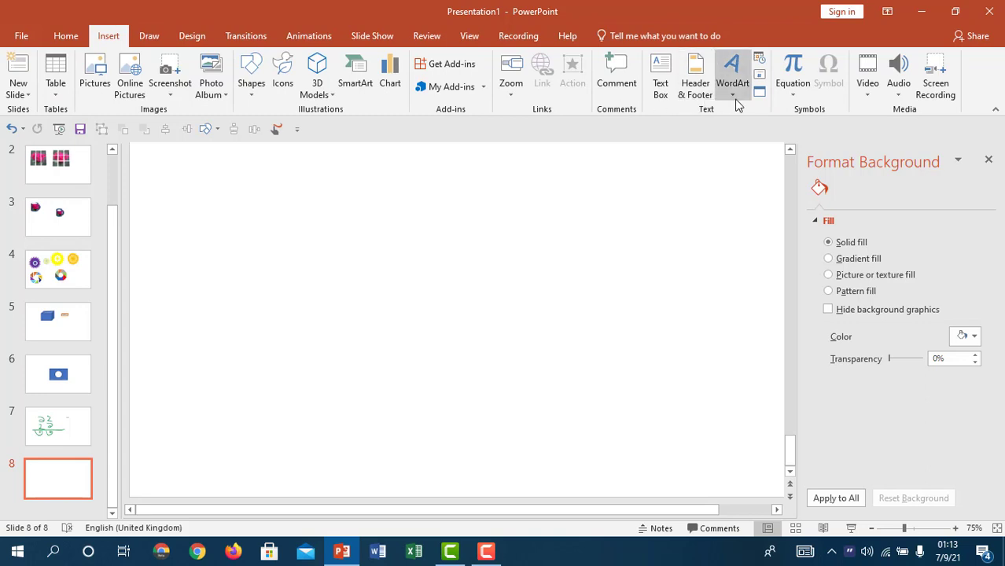
left_click(794, 89)
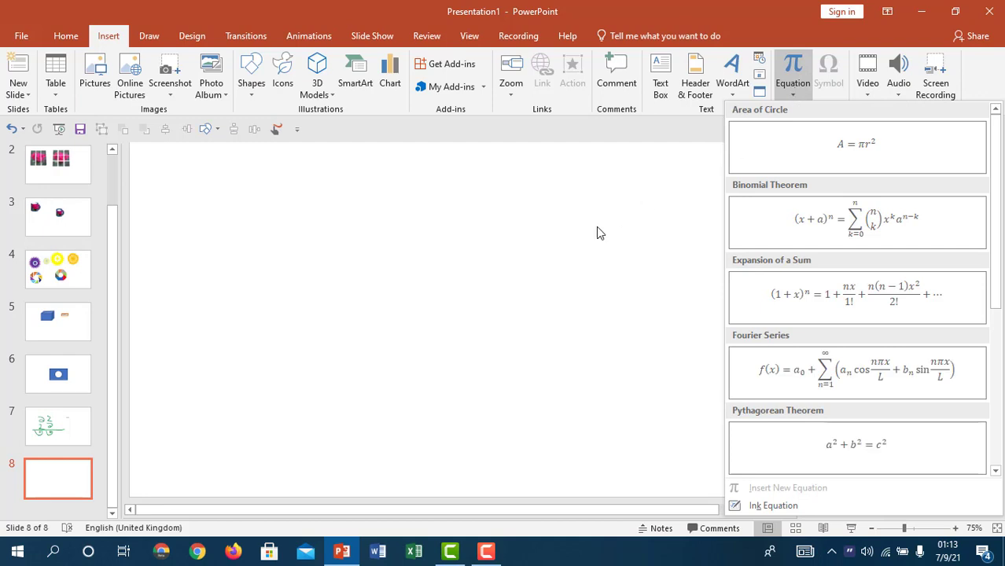
left_click(472, 271)
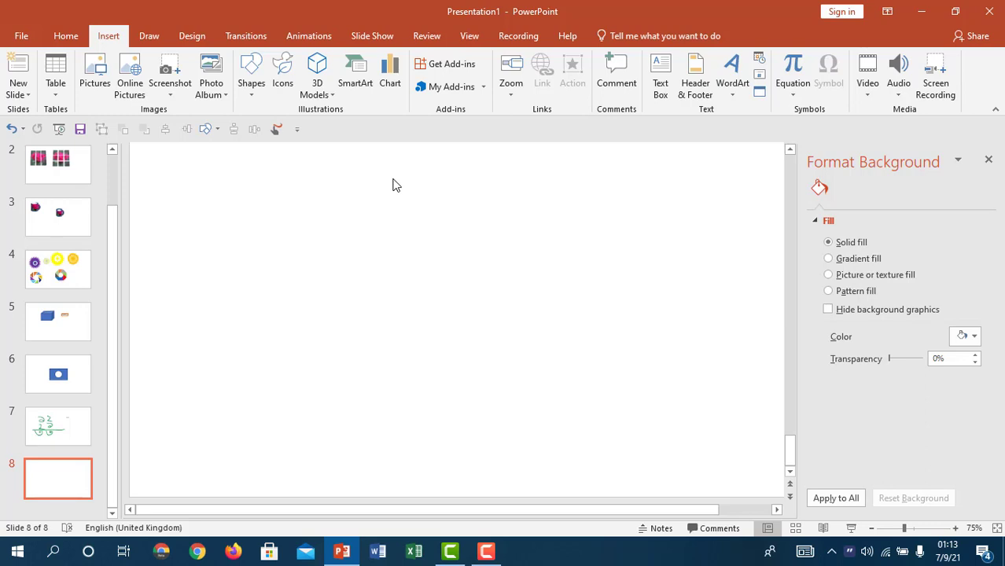
left_click(22, 36)
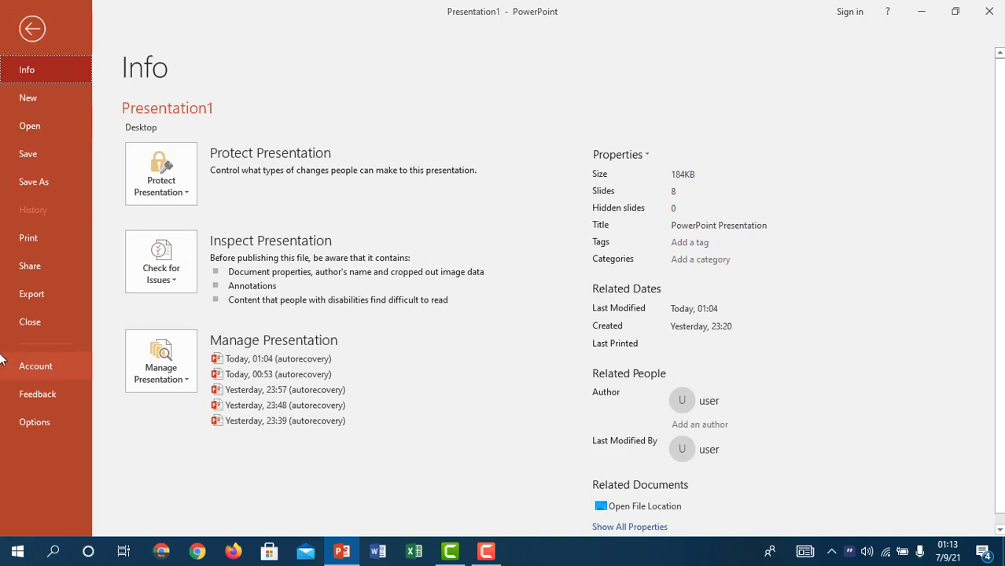
left_click(53, 421)
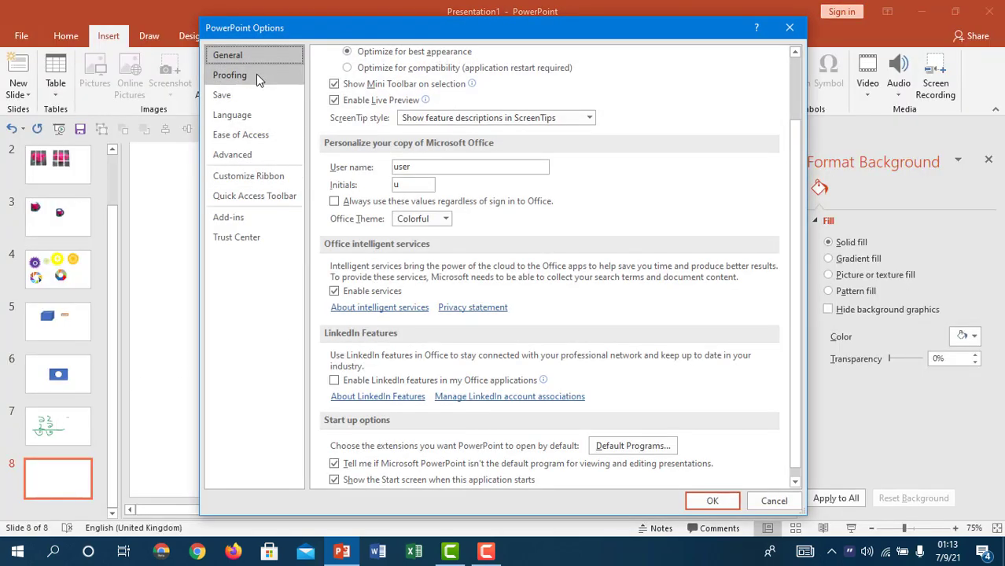
left_click(255, 74)
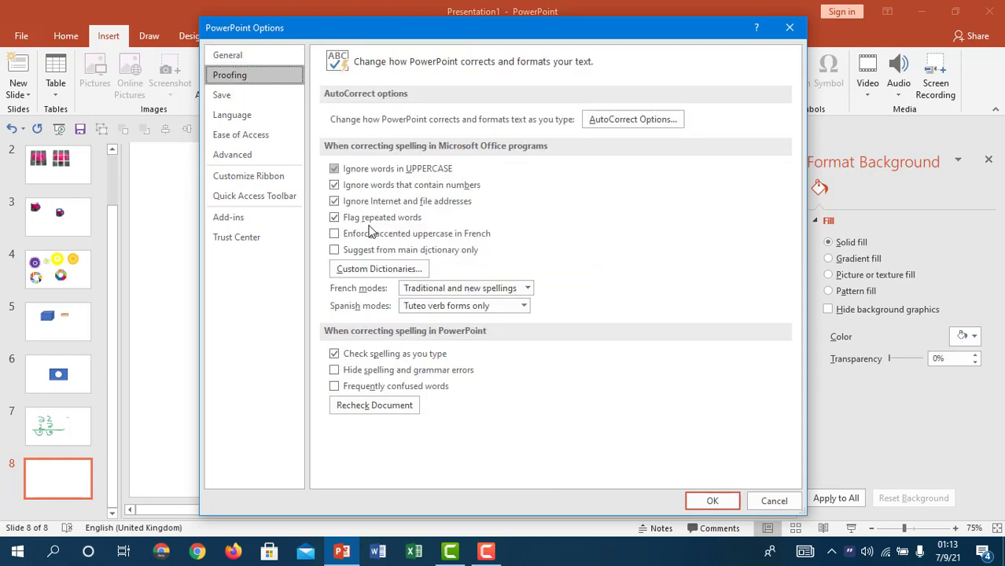
left_click(622, 123)
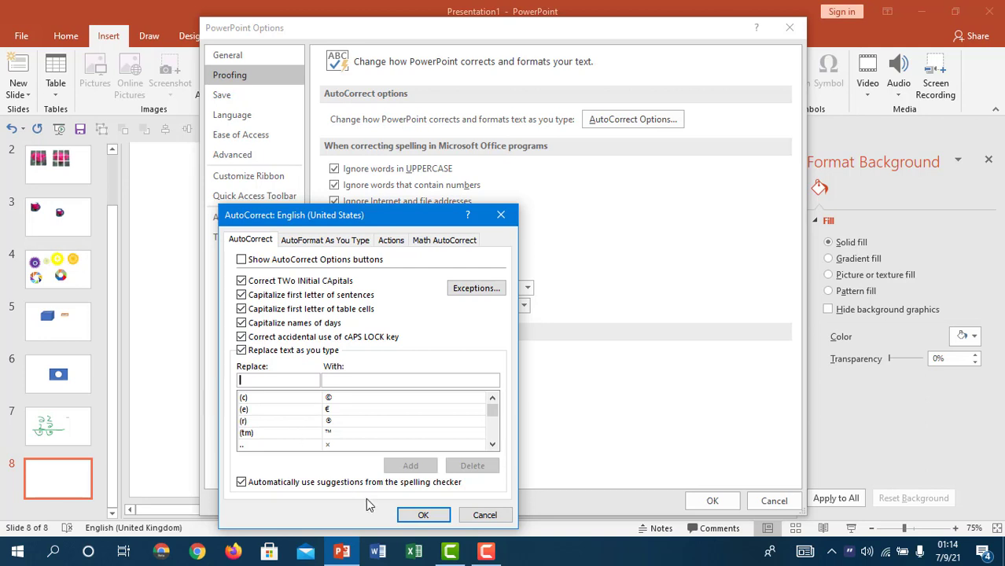
left_click(327, 241)
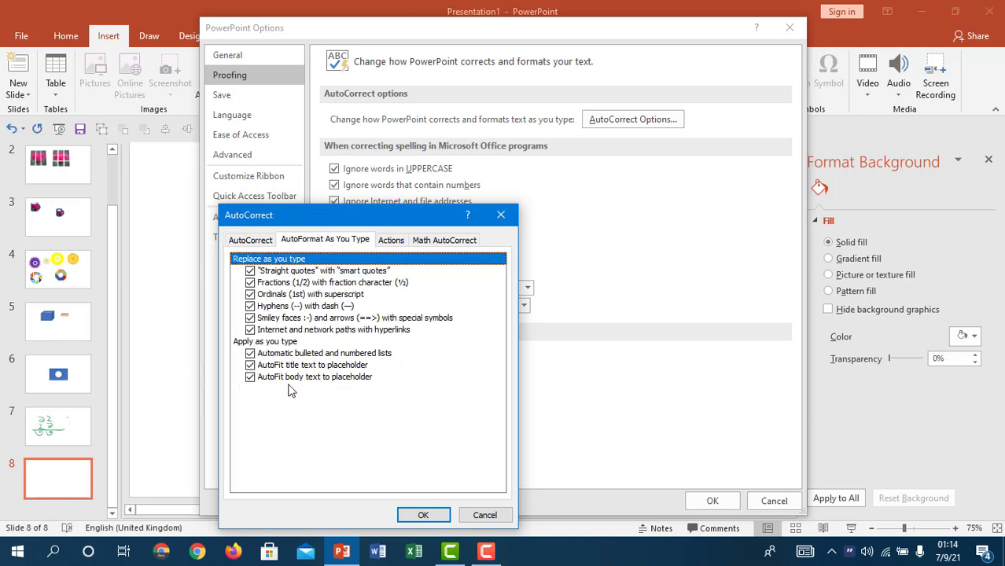
left_click(267, 239)
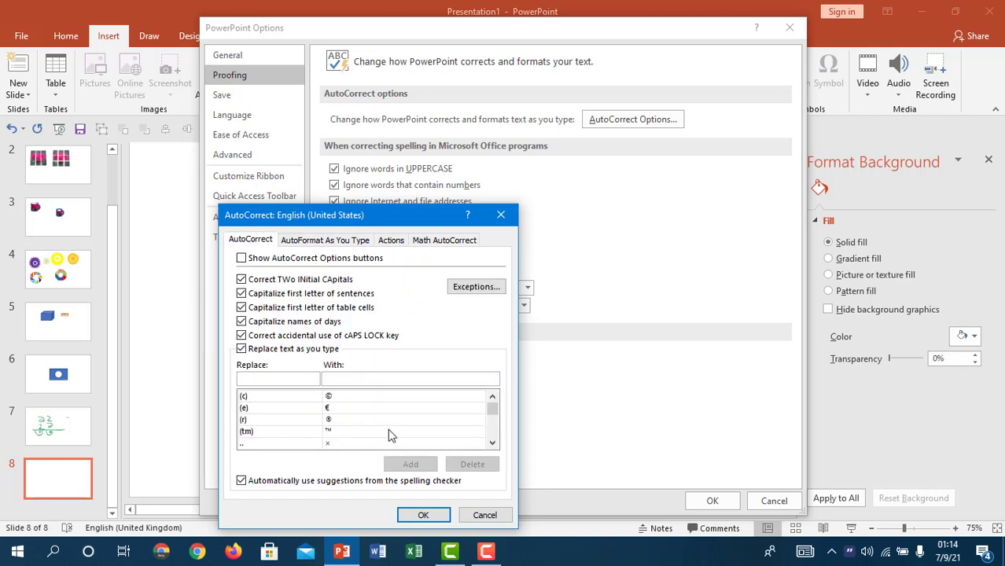
left_click(493, 442)
left_click(494, 442)
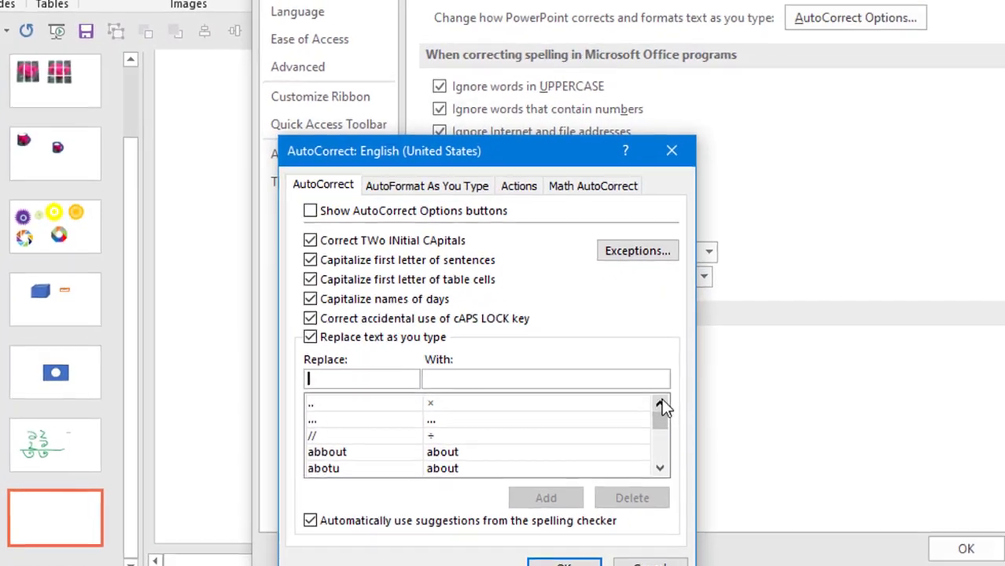
left_click(492, 397)
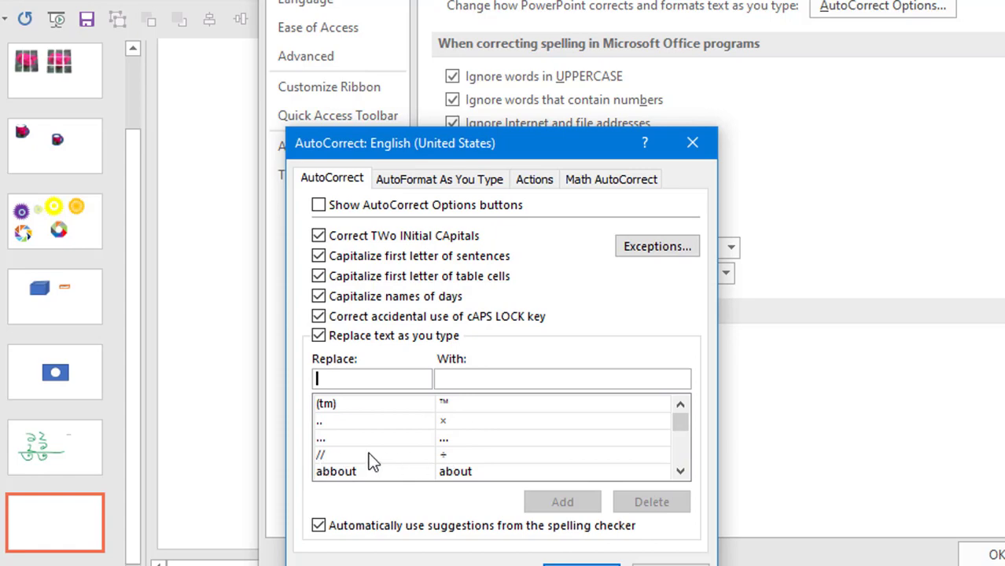
key("Return")
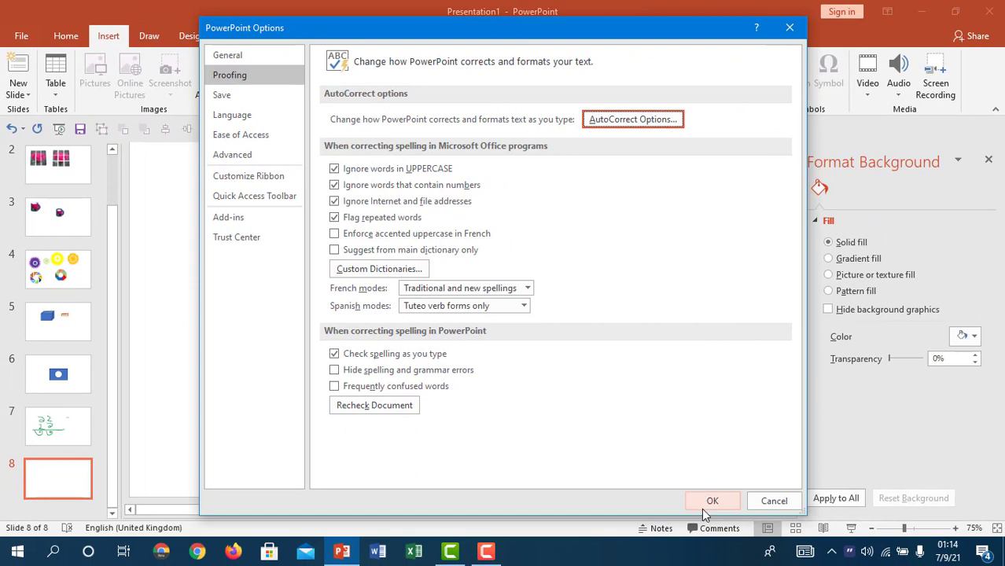
left_click(711, 502)
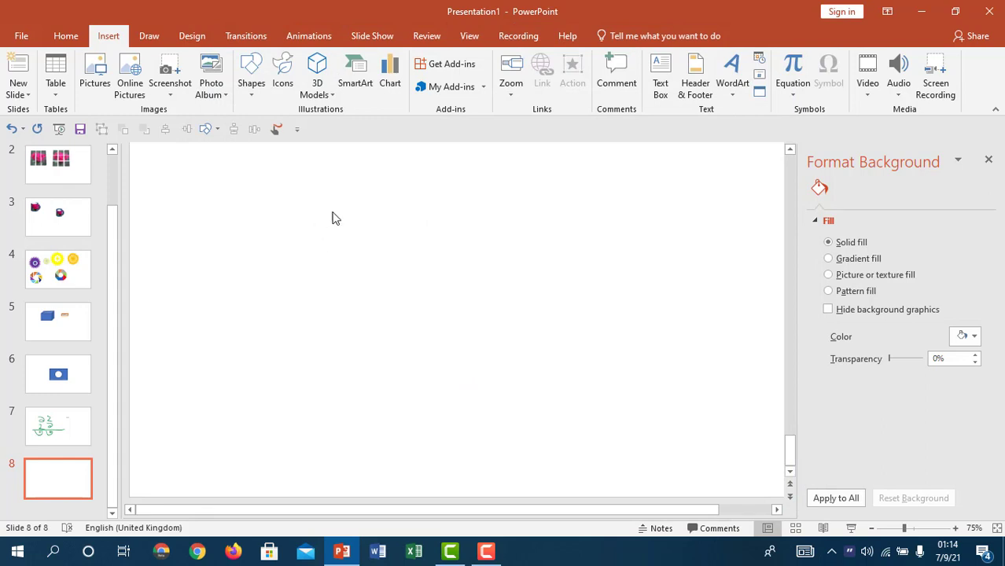
Draw a text box at the slide's upper left and enter × ÷ using the .. and // shortcuts.
left_click(659, 68)
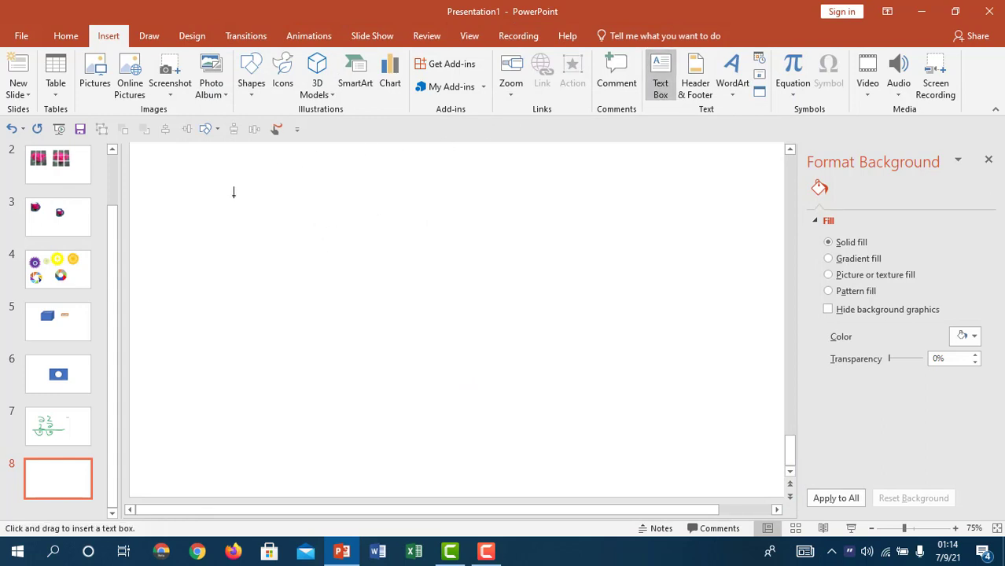
left_click_drag(233, 195, 402, 264)
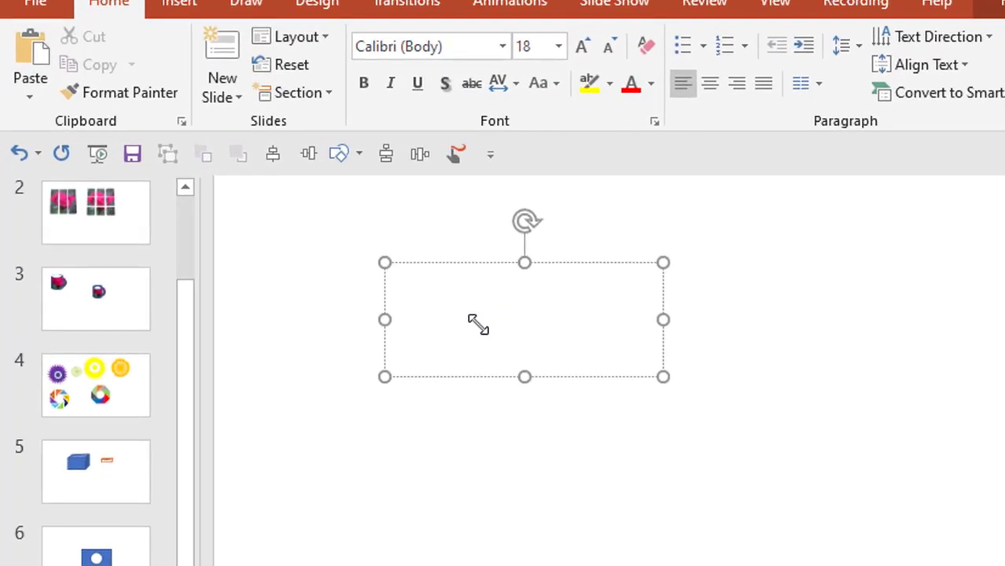
type("x")
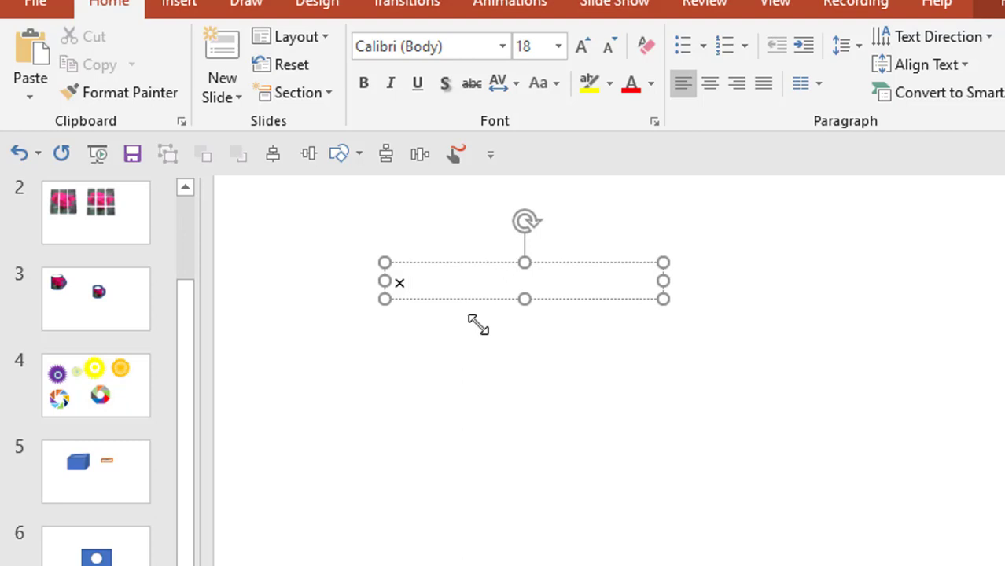
type(" ÷")
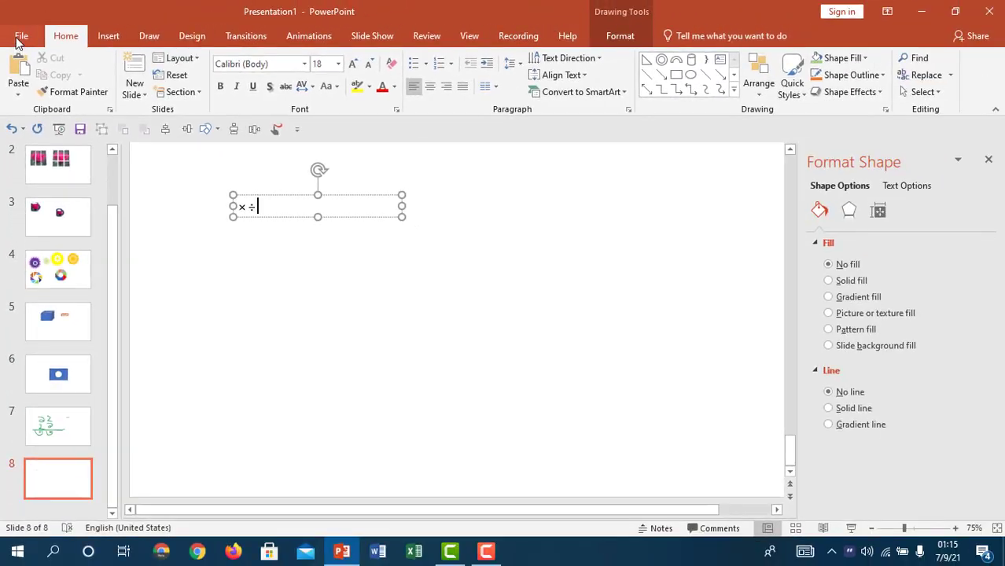
left_click(15, 33)
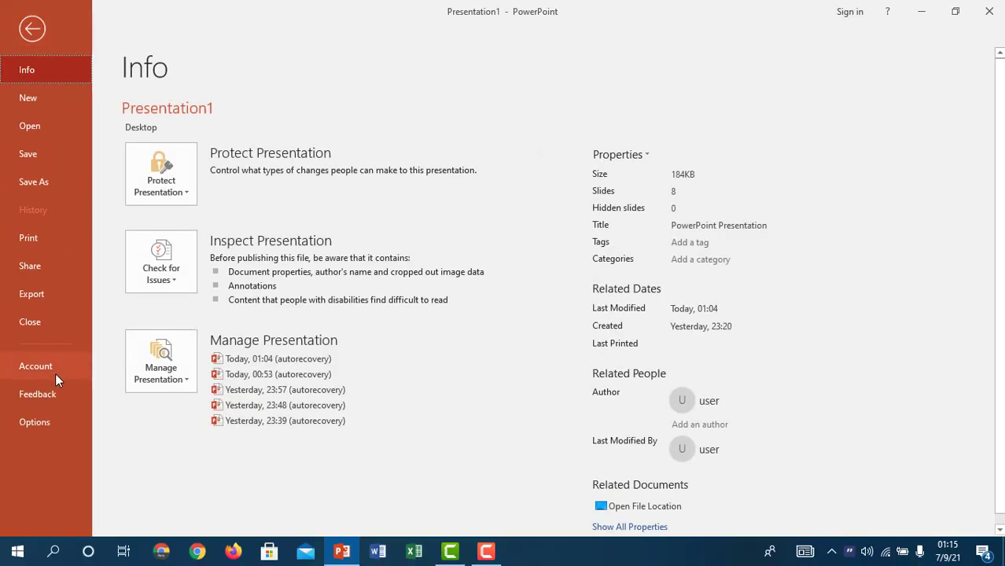
Open AutoCorrect Options from the Proofing page of PowerPoint Options.
key("Escape")
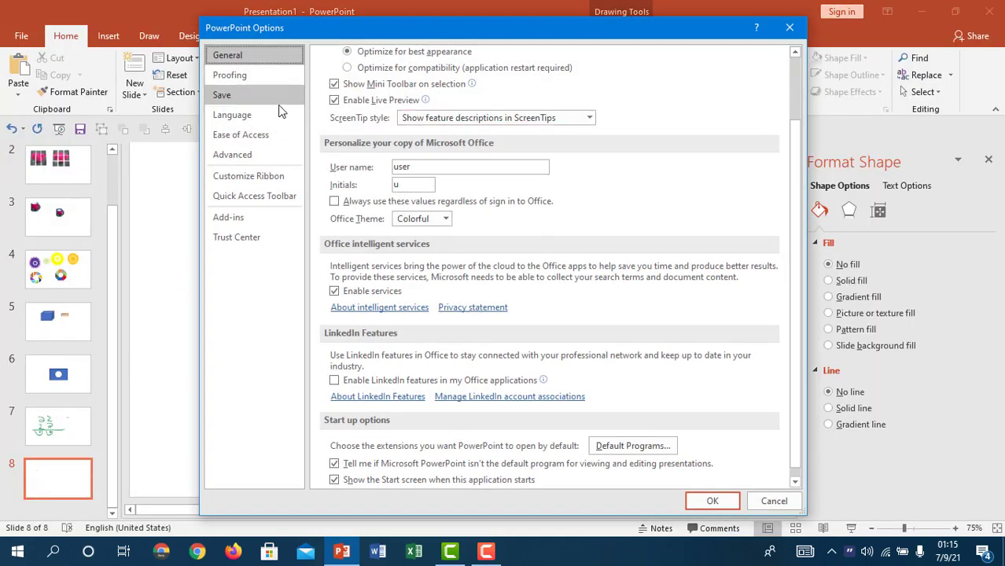
left_click(265, 73)
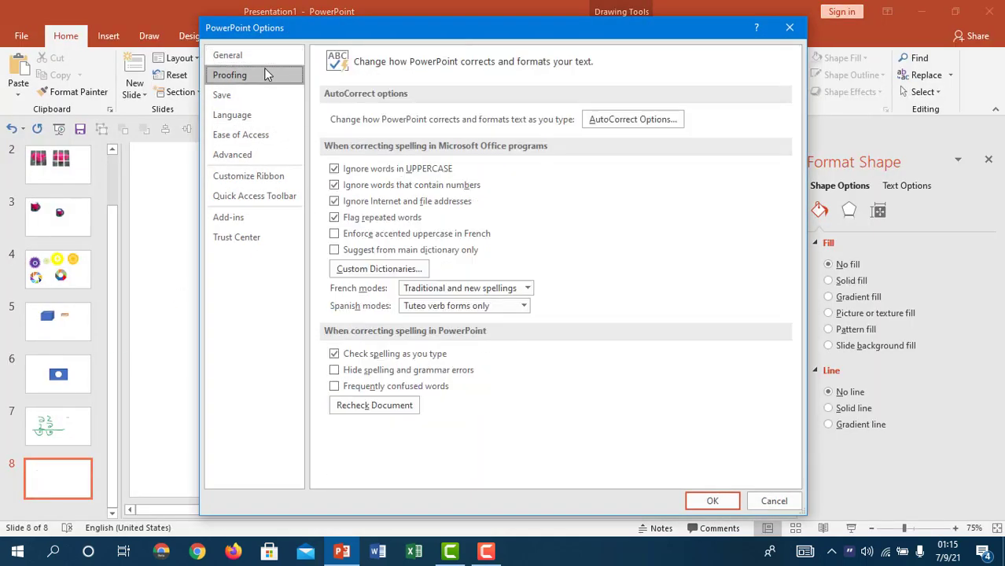
left_click(655, 123)
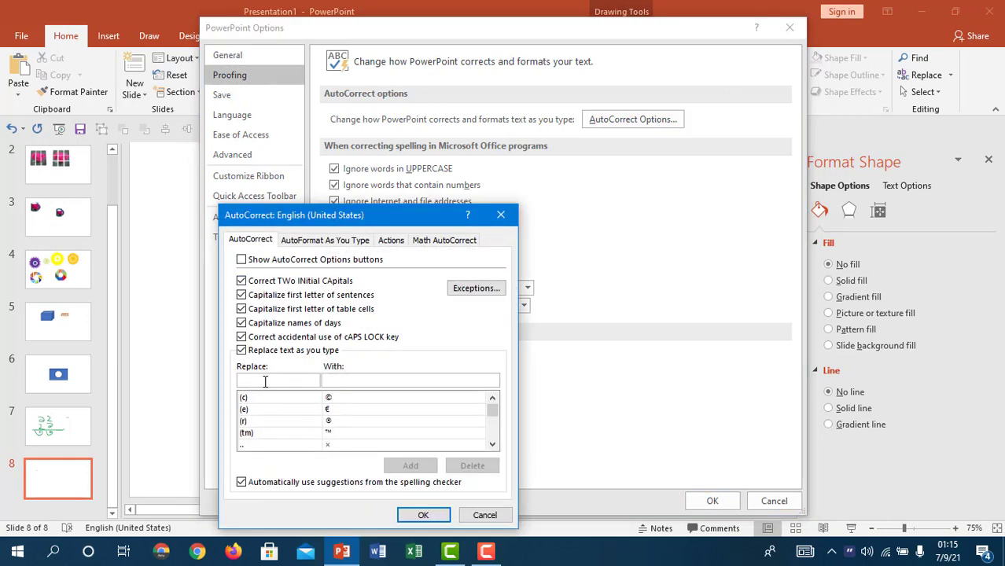
Look up the .. and // replacement entries, then cancel and close Options unchanged.
type("..")
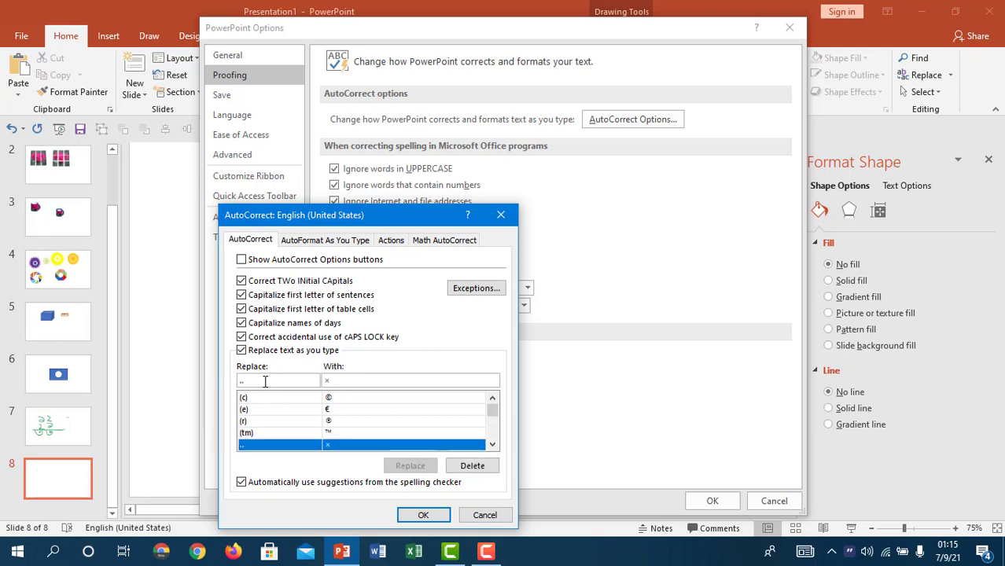
key("BackSpace")
key("BackSpace")
type("//")
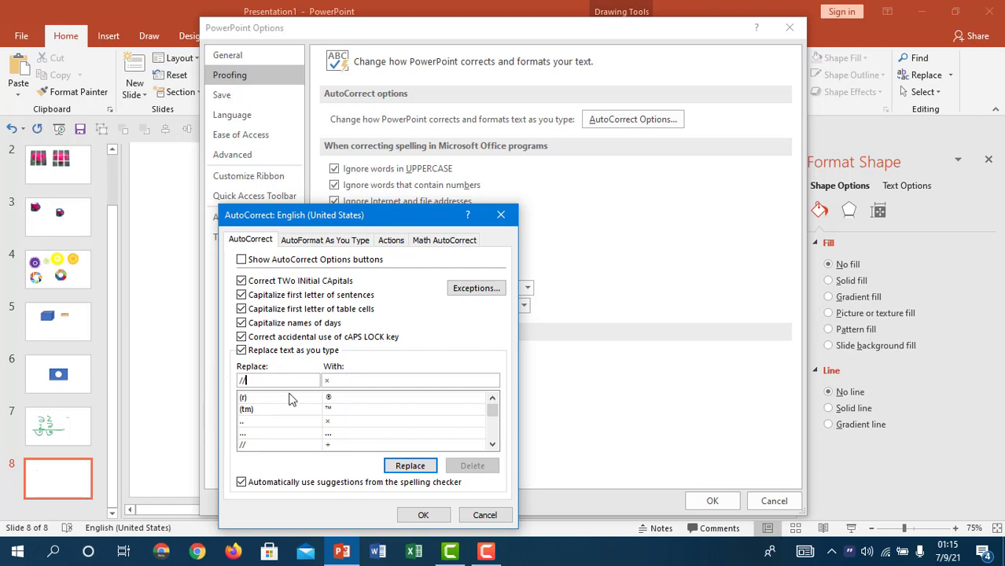
left_click(479, 517)
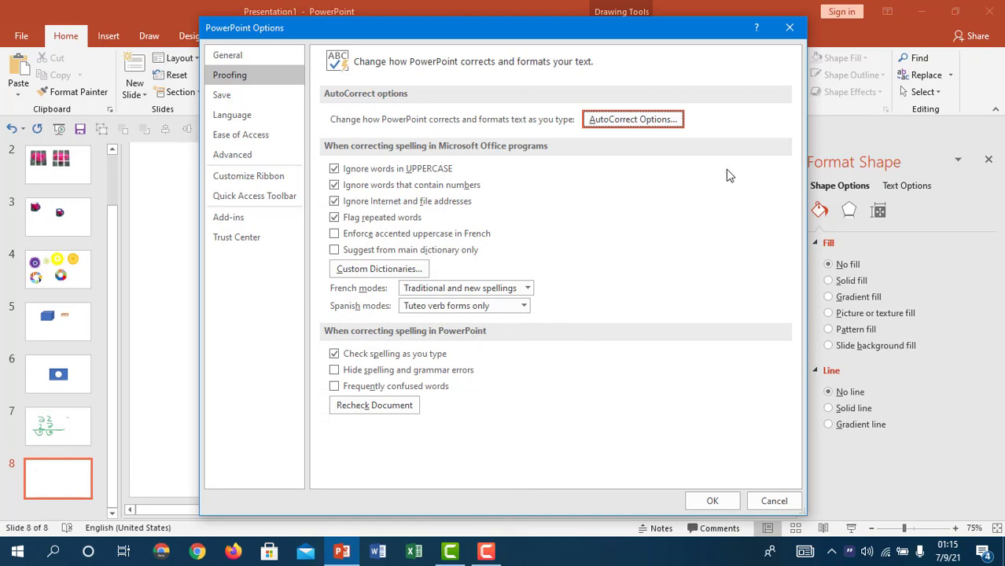
left_click(800, 27)
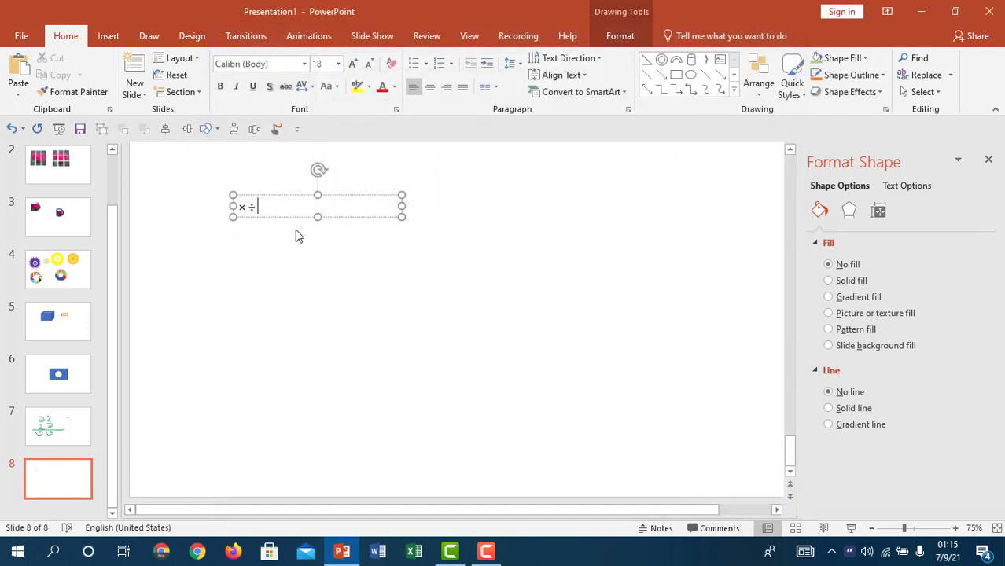
Deselect the × ÷ text box by clicking an empty area of slide 8.
left_click(413, 262)
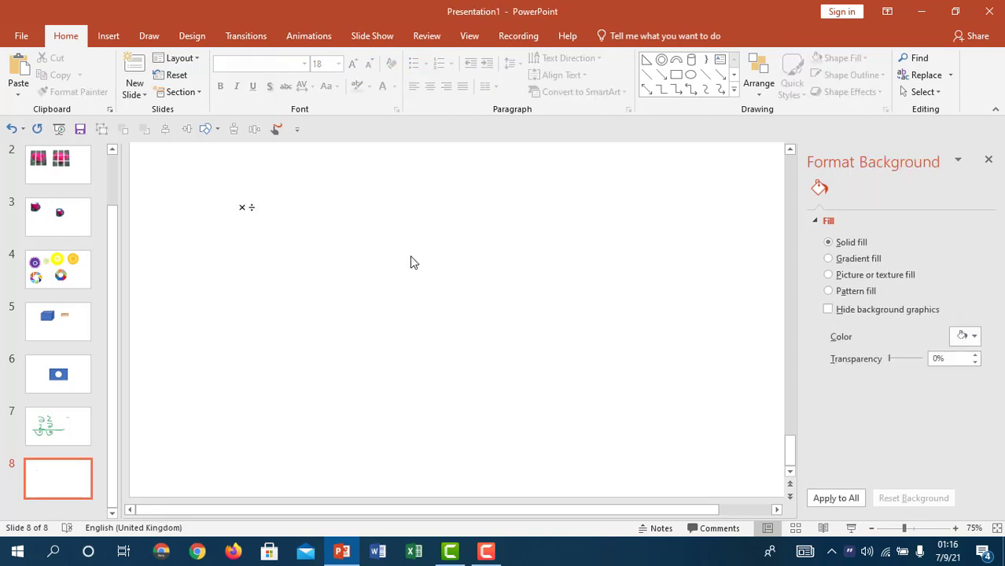